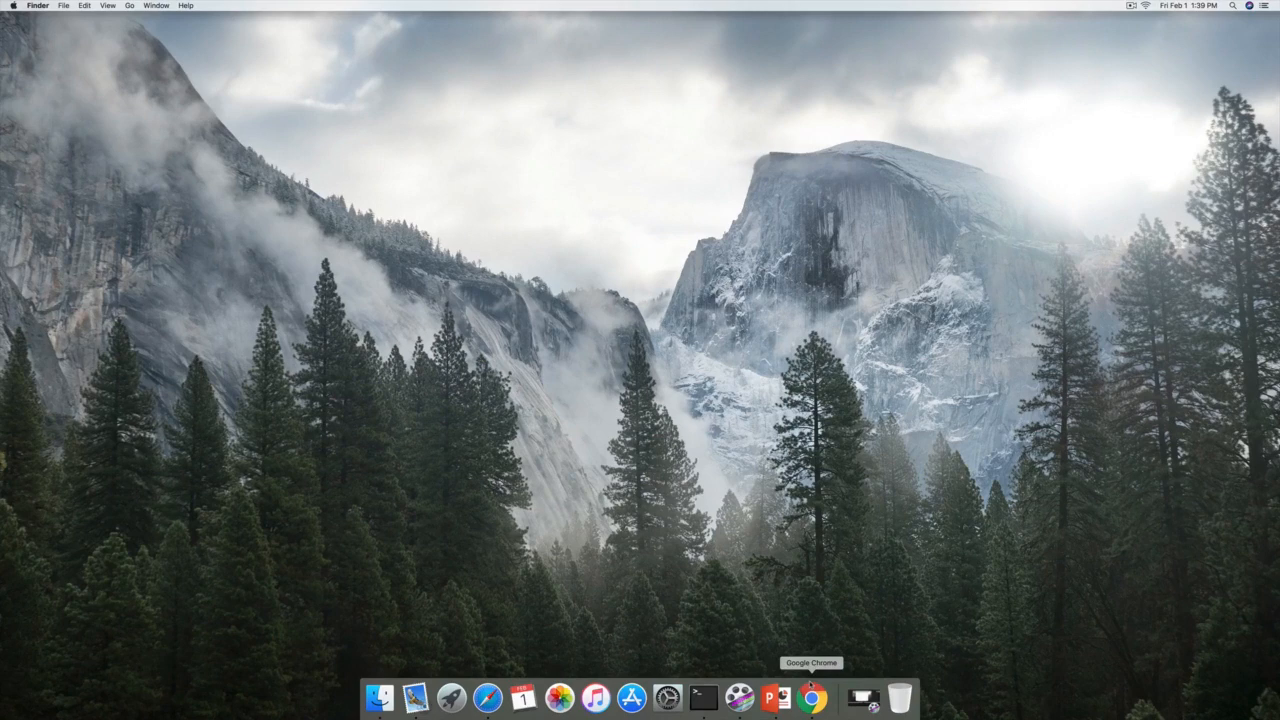
# Switch to Google Chrome and search Google for "visual studio code".
pyautogui.click(812, 697)
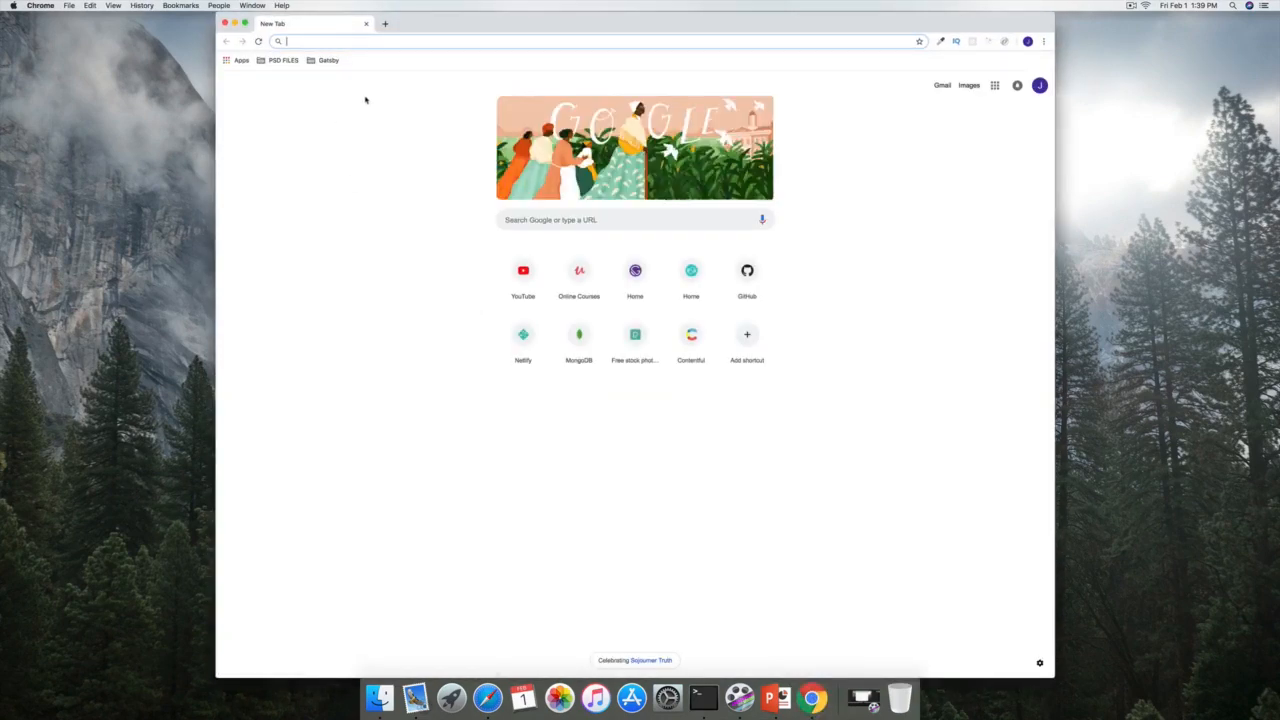
pyautogui.click(541, 228)
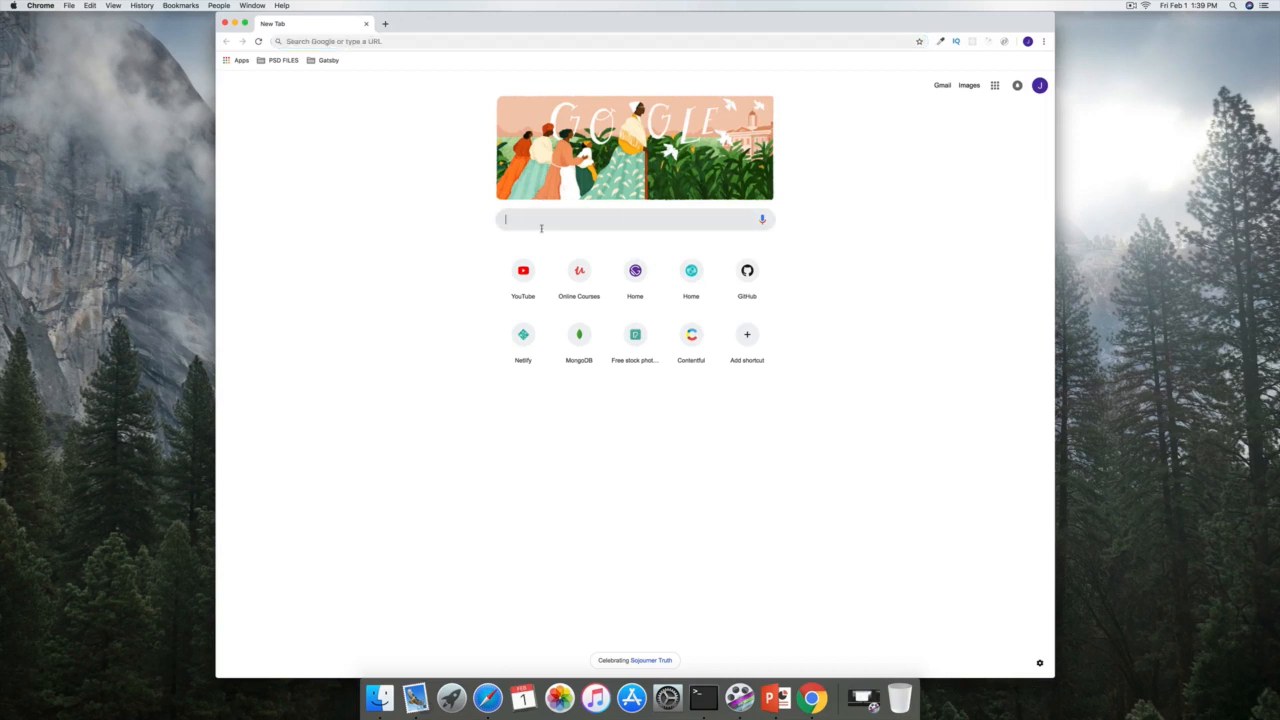
pyautogui.write('vis')
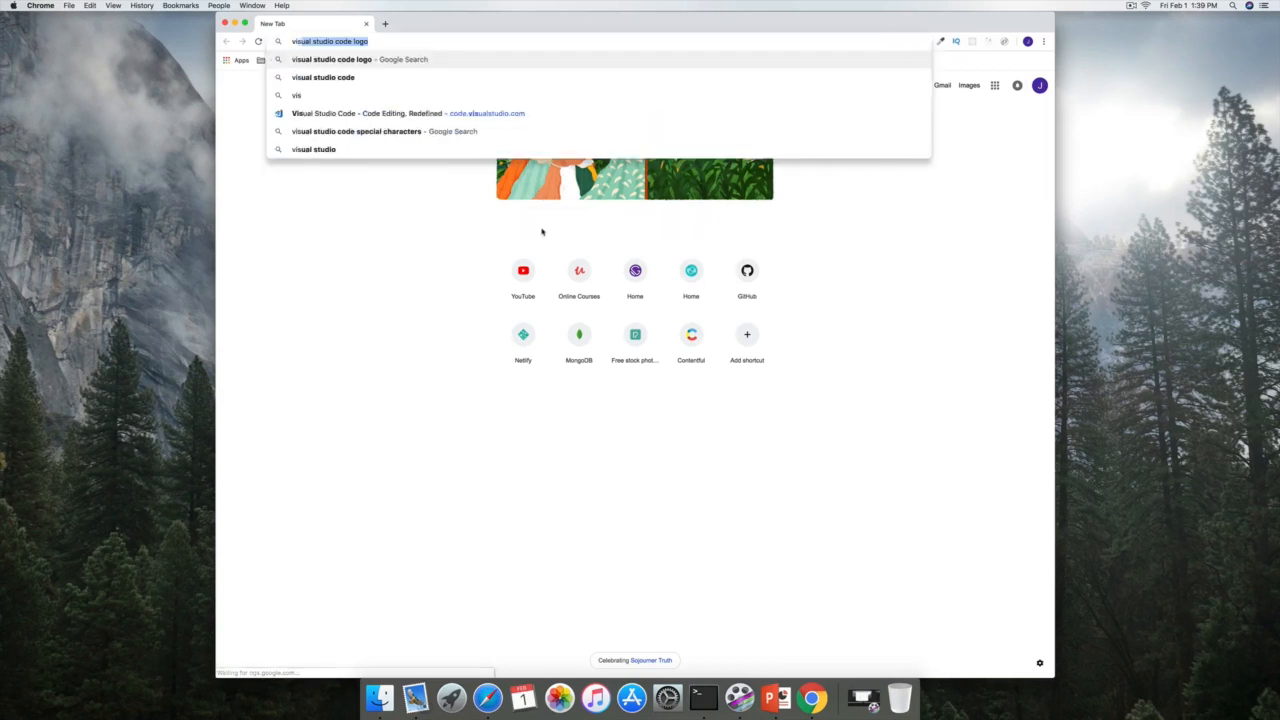
pyautogui.press('Right')
pyautogui.press('BackSpace')
pyautogui.press('BackSpace')
pyautogui.press('BackSpace')
pyautogui.press('BackSpace')
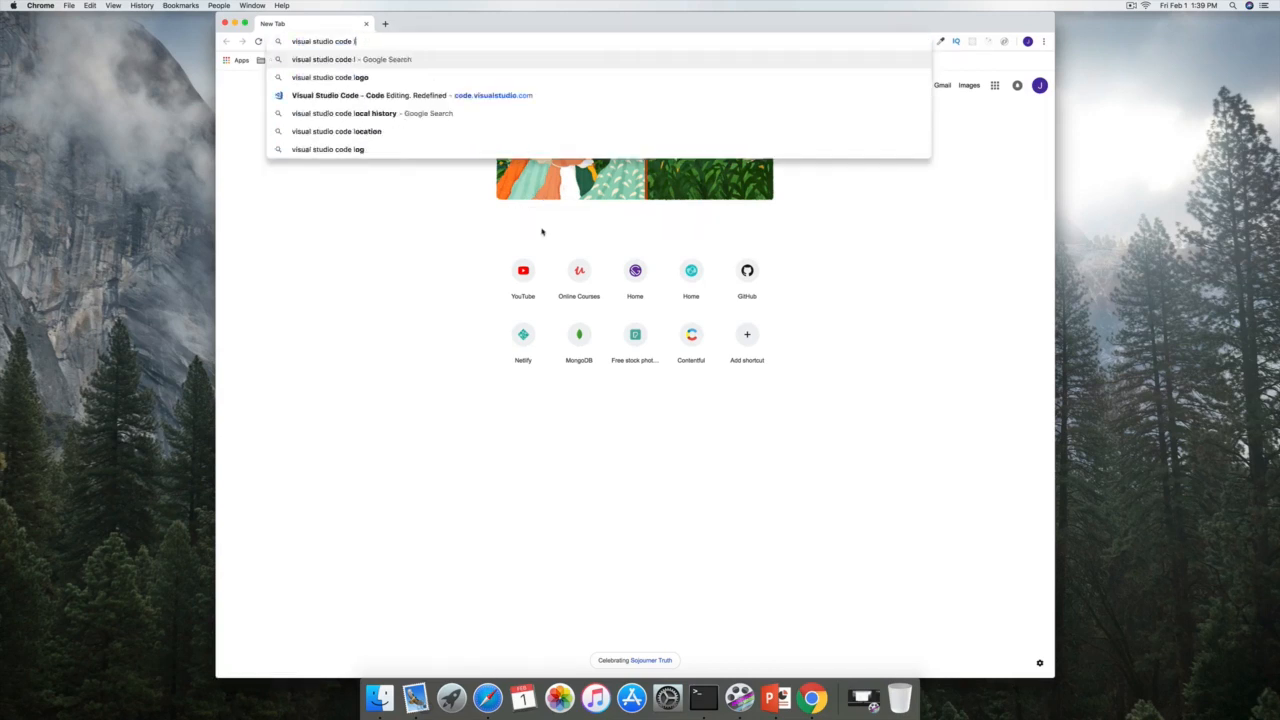
pyautogui.press('Return')
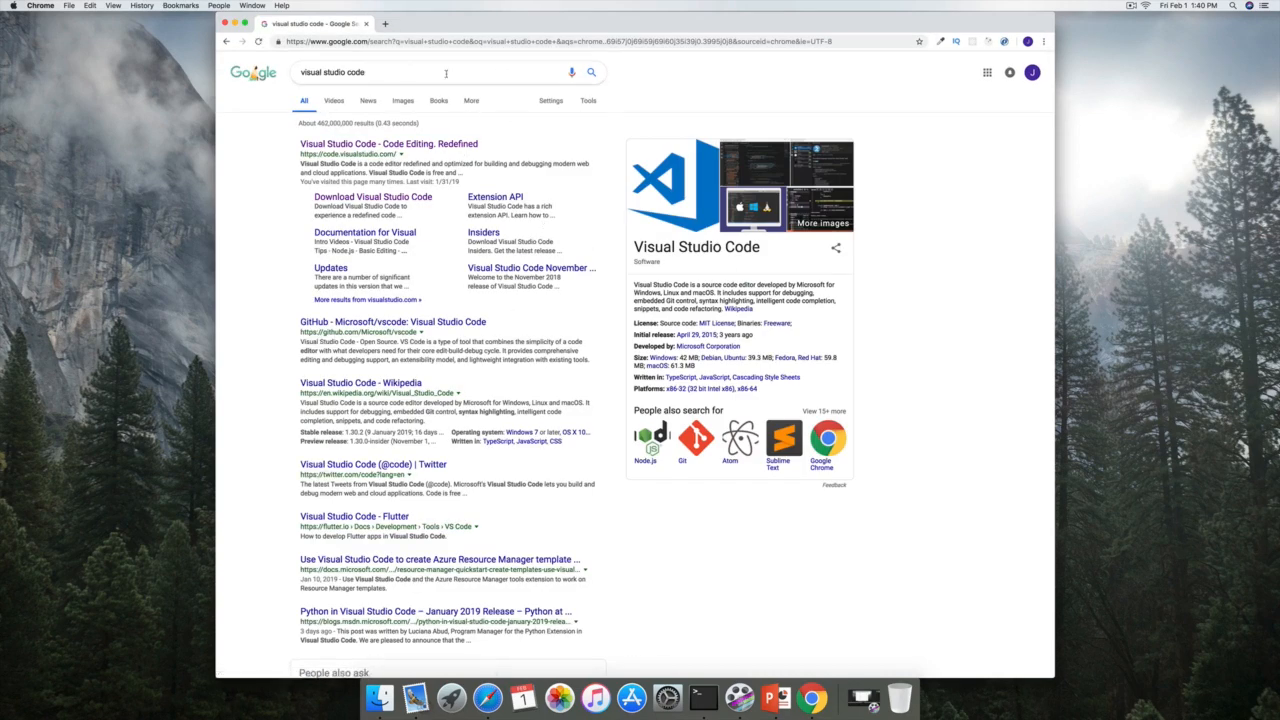
# Download the stable Mac build from the official Visual Studio Code site and extract the downloaded archive.
pyautogui.click(345, 151)
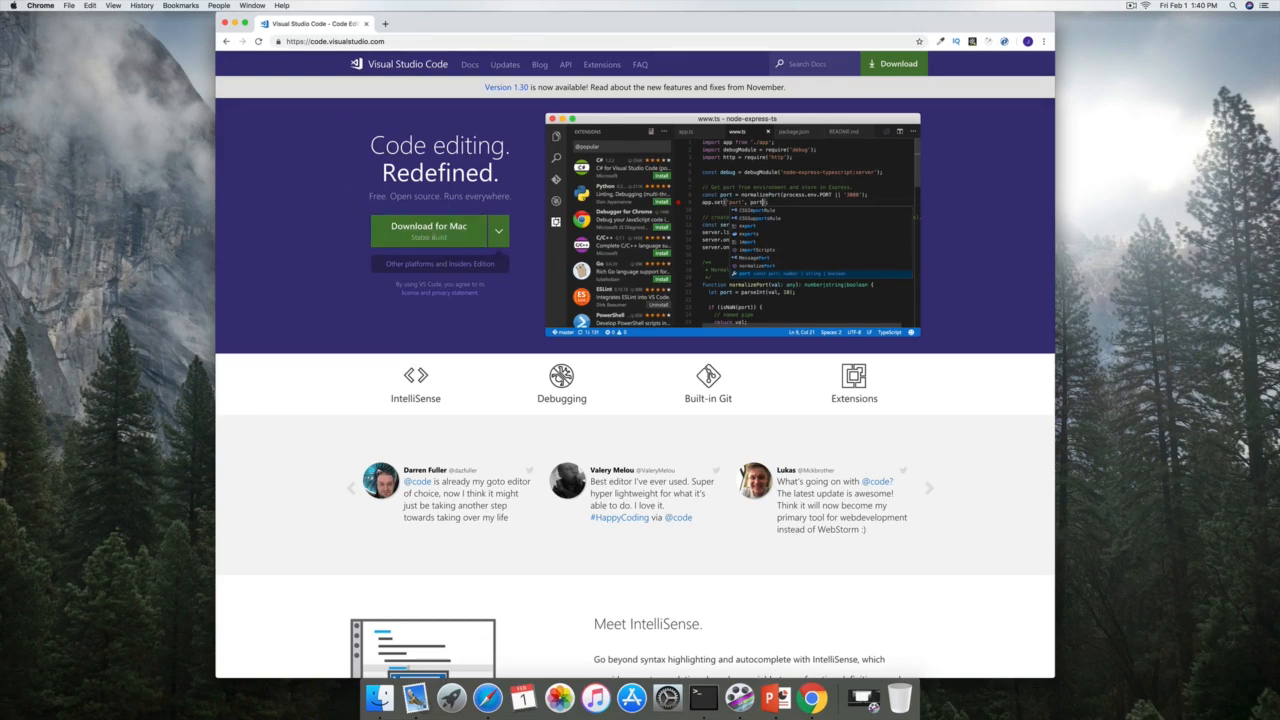
pyautogui.click(440, 228)
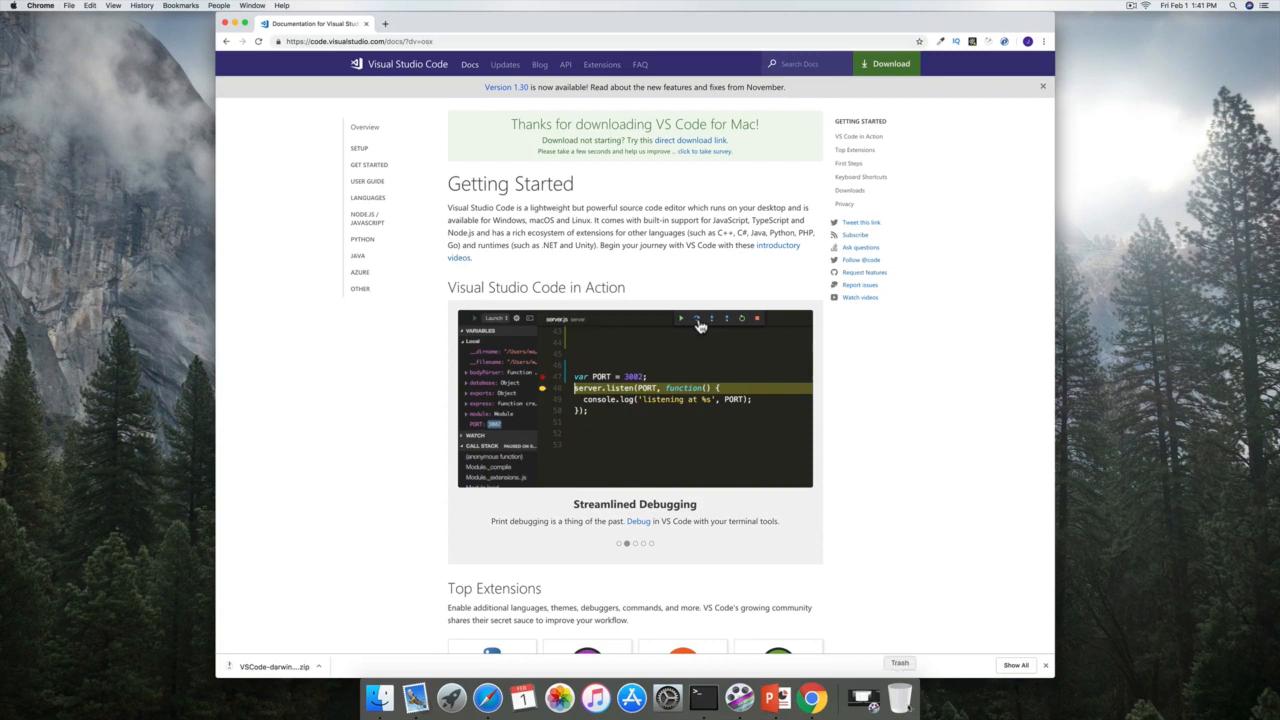
pyautogui.click(273, 665)
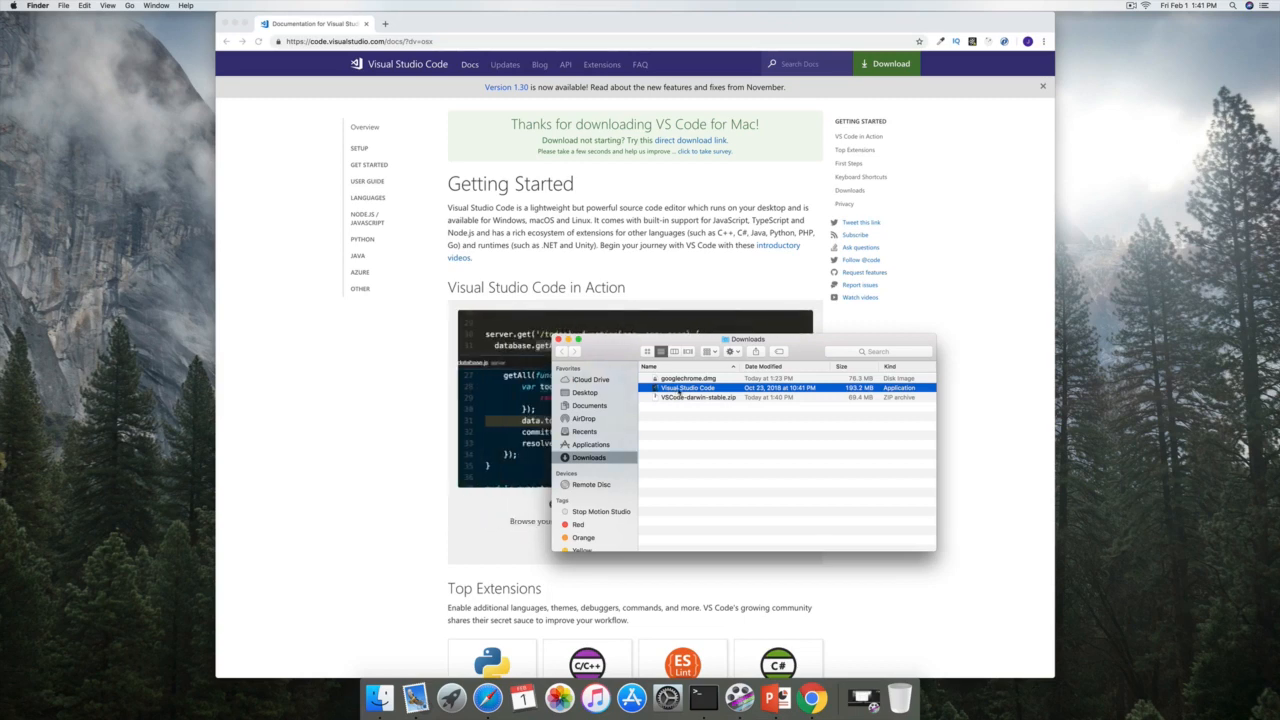
# Move Visual Studio Code from Downloads to the Applications folder and launch it from there, approving the security prompt.
pyautogui.moveTo(683, 393); pyautogui.dragTo(604, 451)
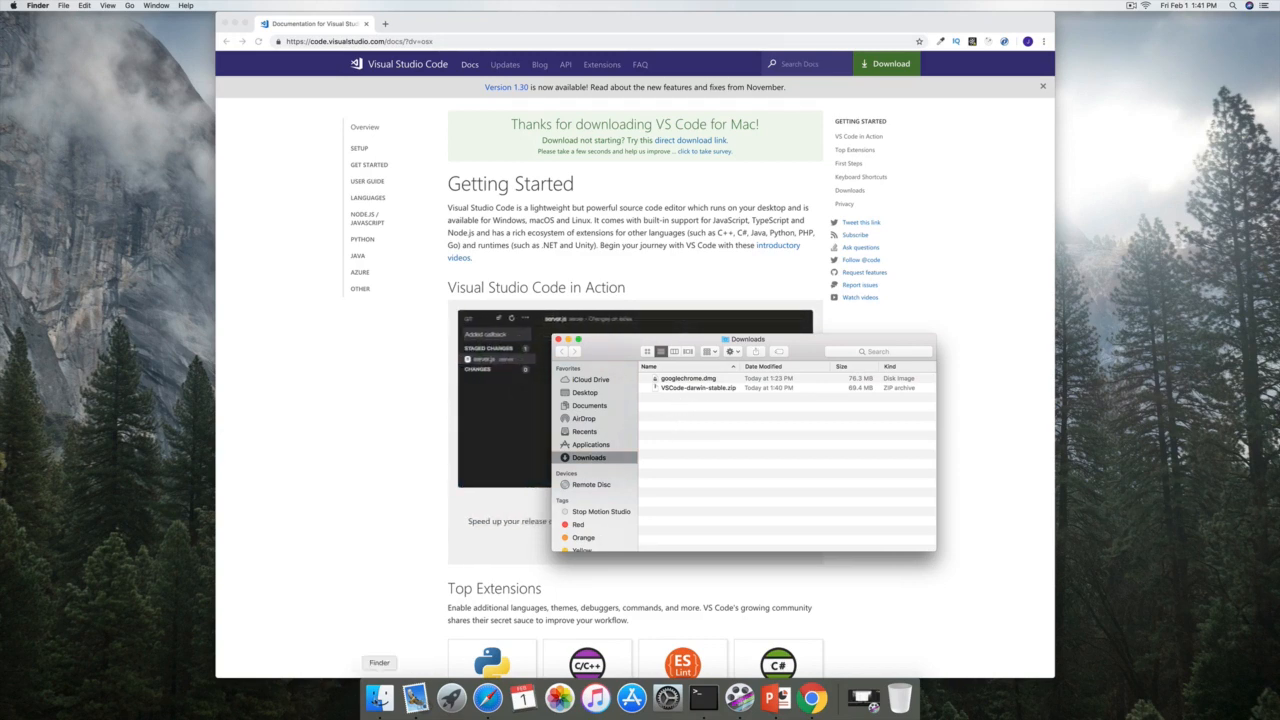
pyautogui.click(582, 444)
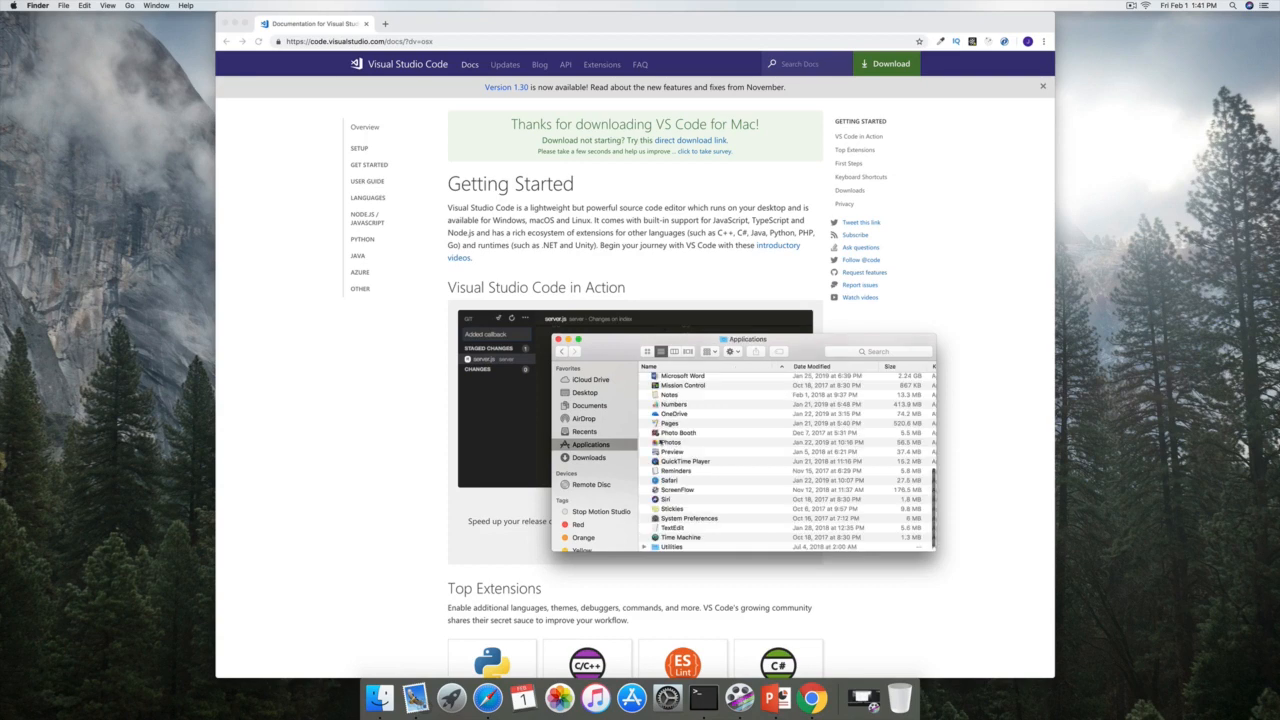
pyautogui.scroll(-10, 691, 449)
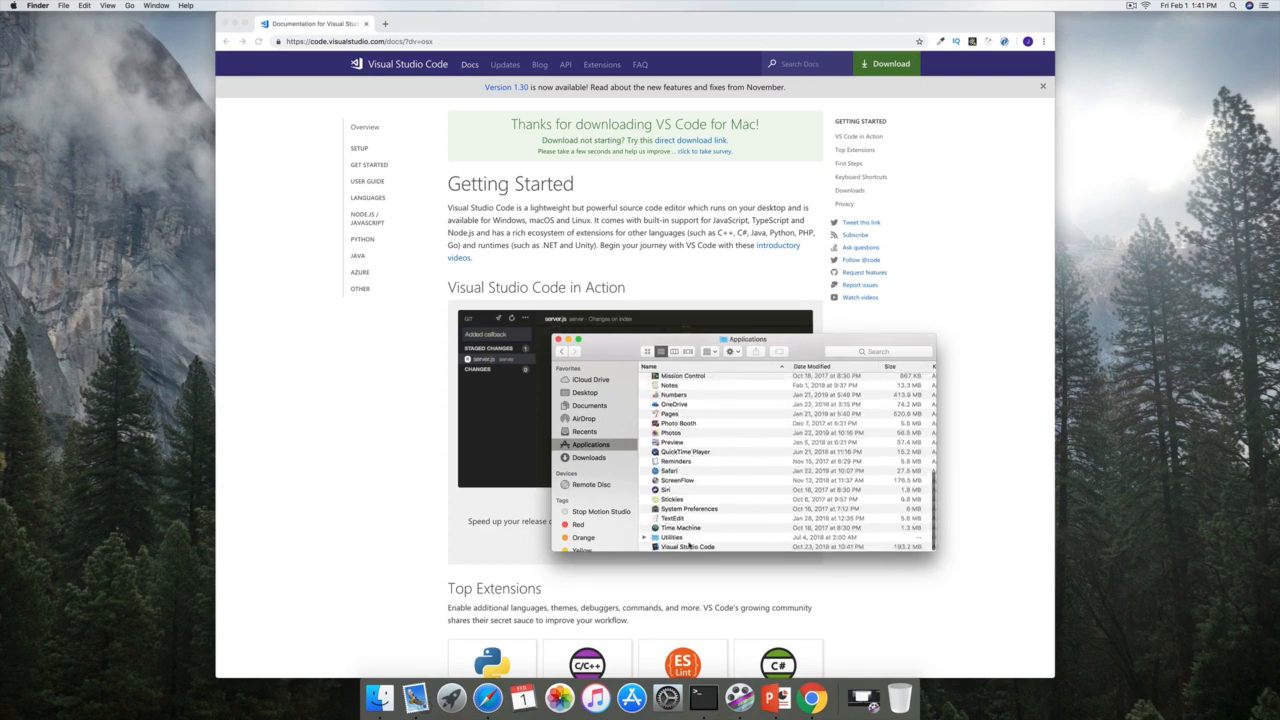
pyautogui.doubleClick(688, 548)
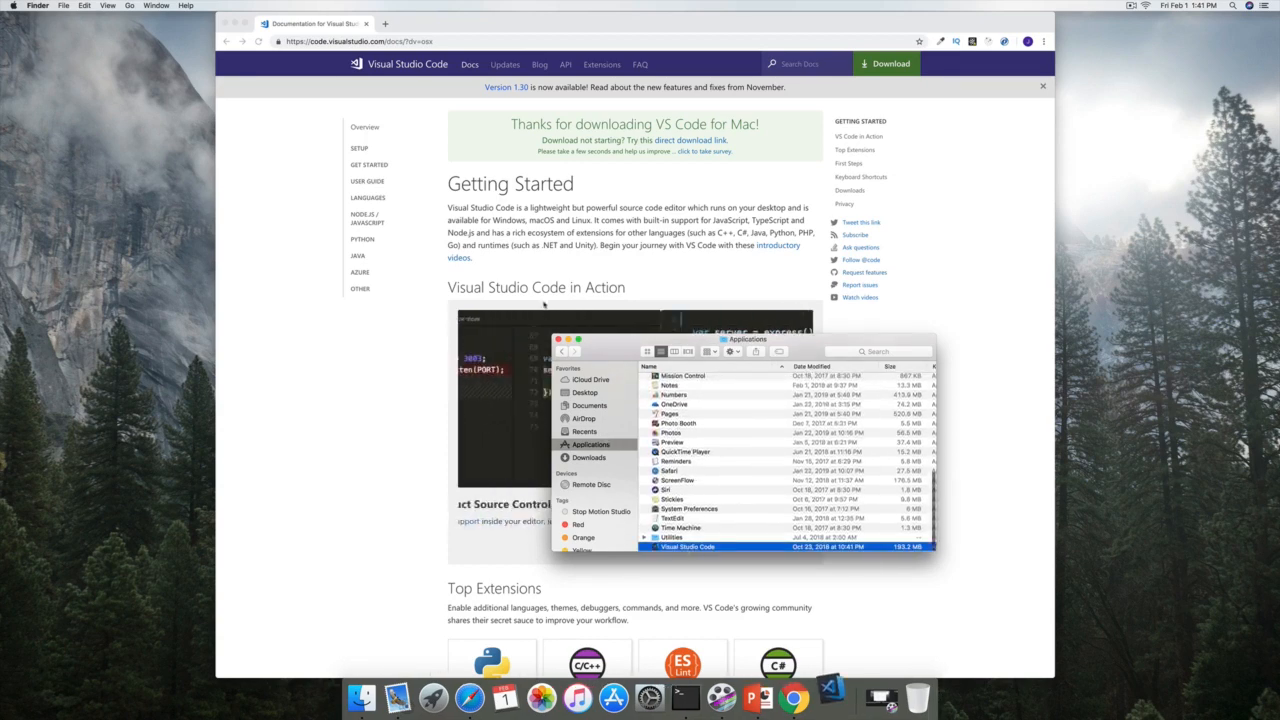
pyautogui.click(225, 23)
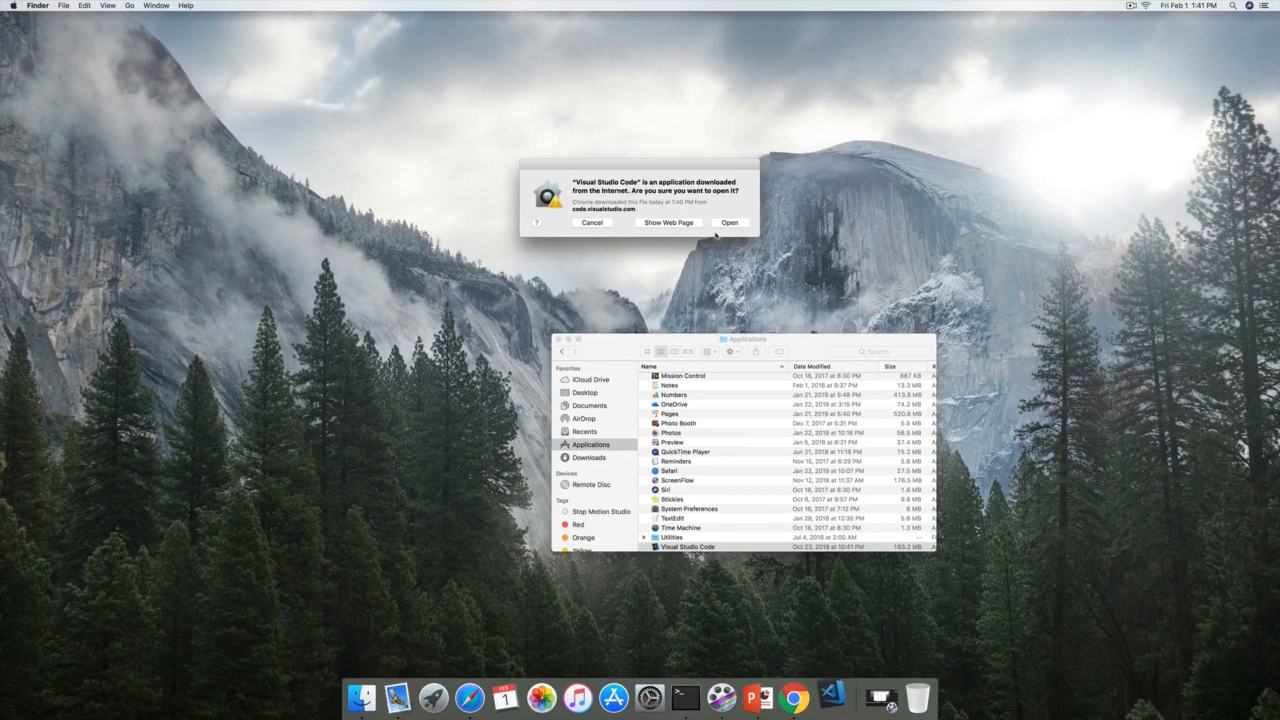
pyautogui.click(729, 222)
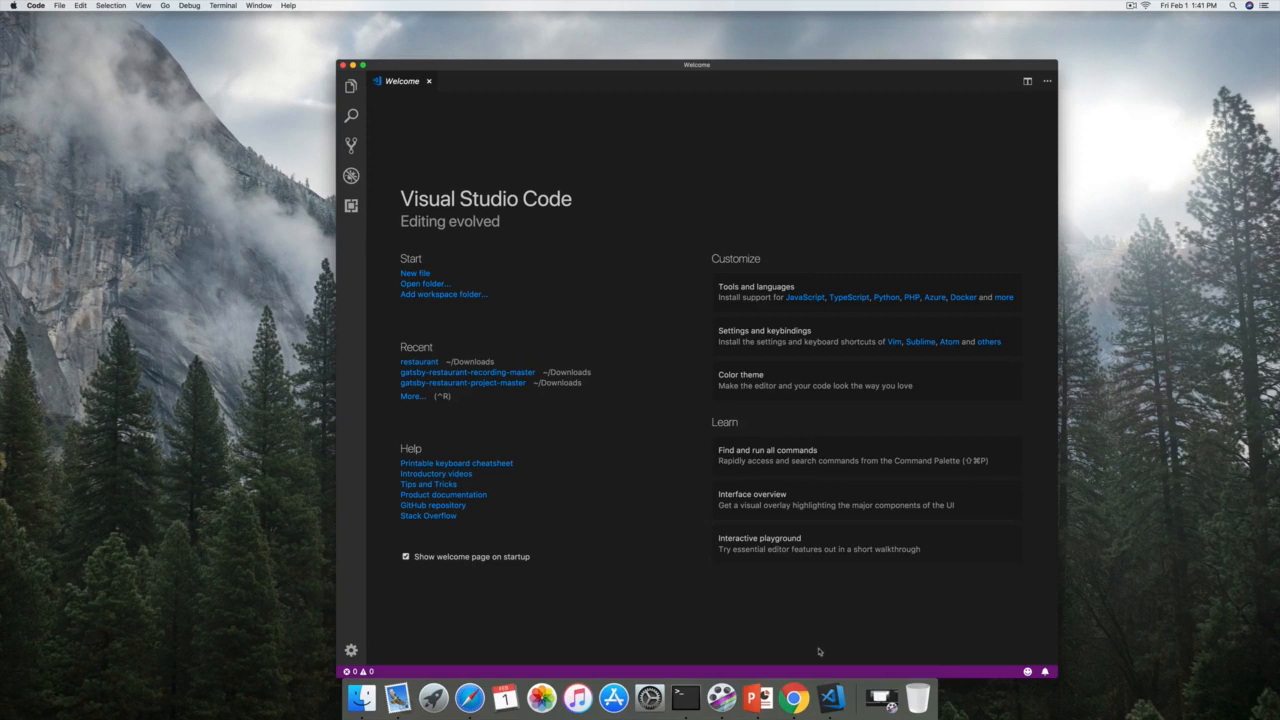
# Set Visual Studio Code to be kept in the Dock.
pyautogui.rightClick(830, 700)
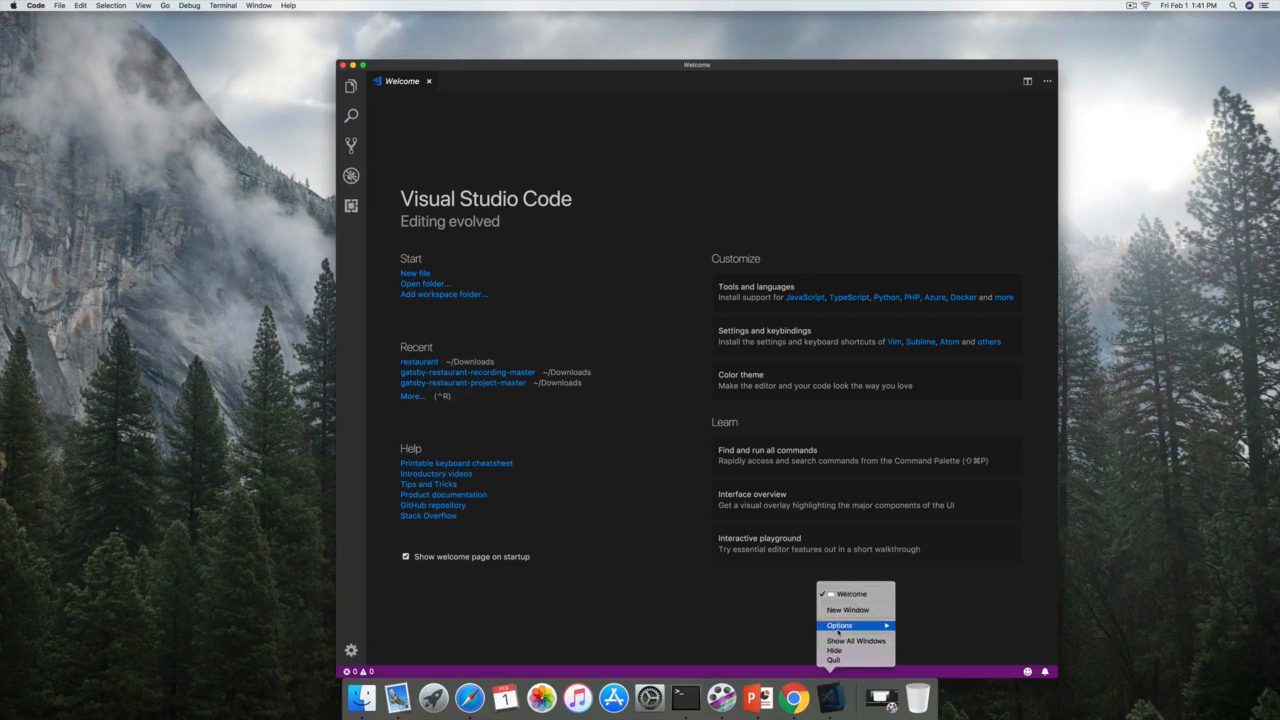
pyautogui.moveTo(838, 627)
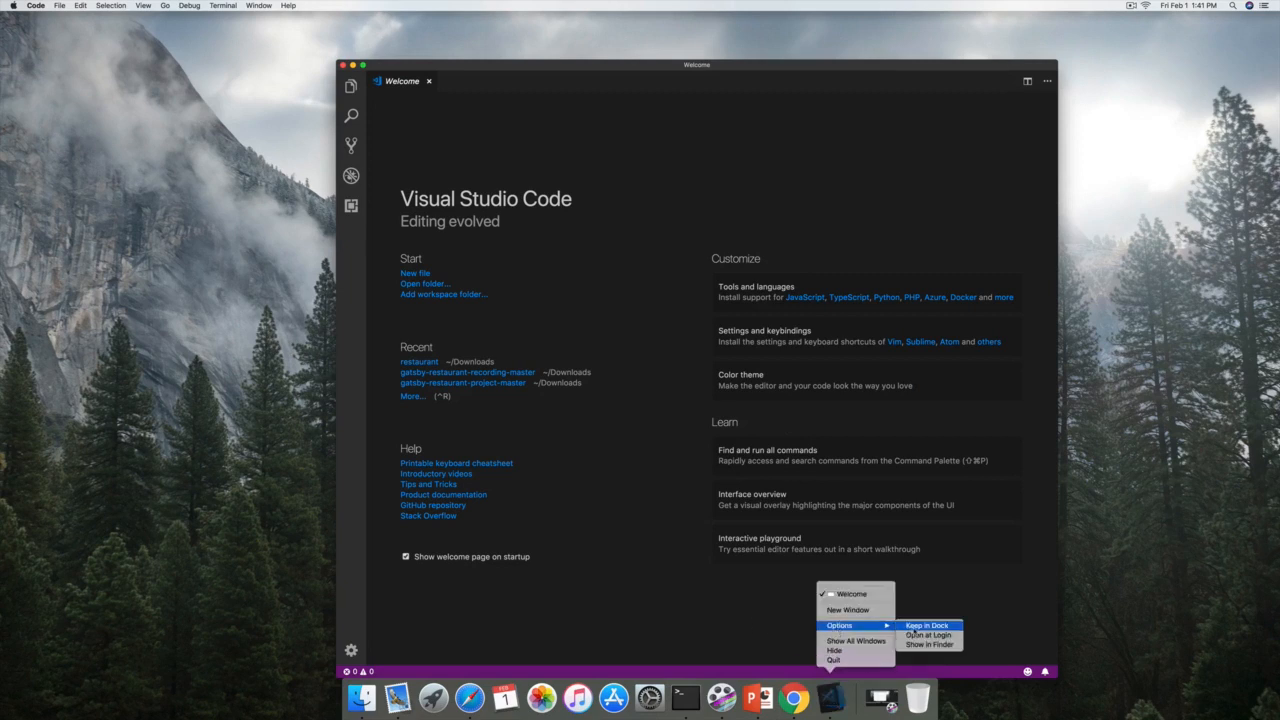
pyautogui.click(912, 627)
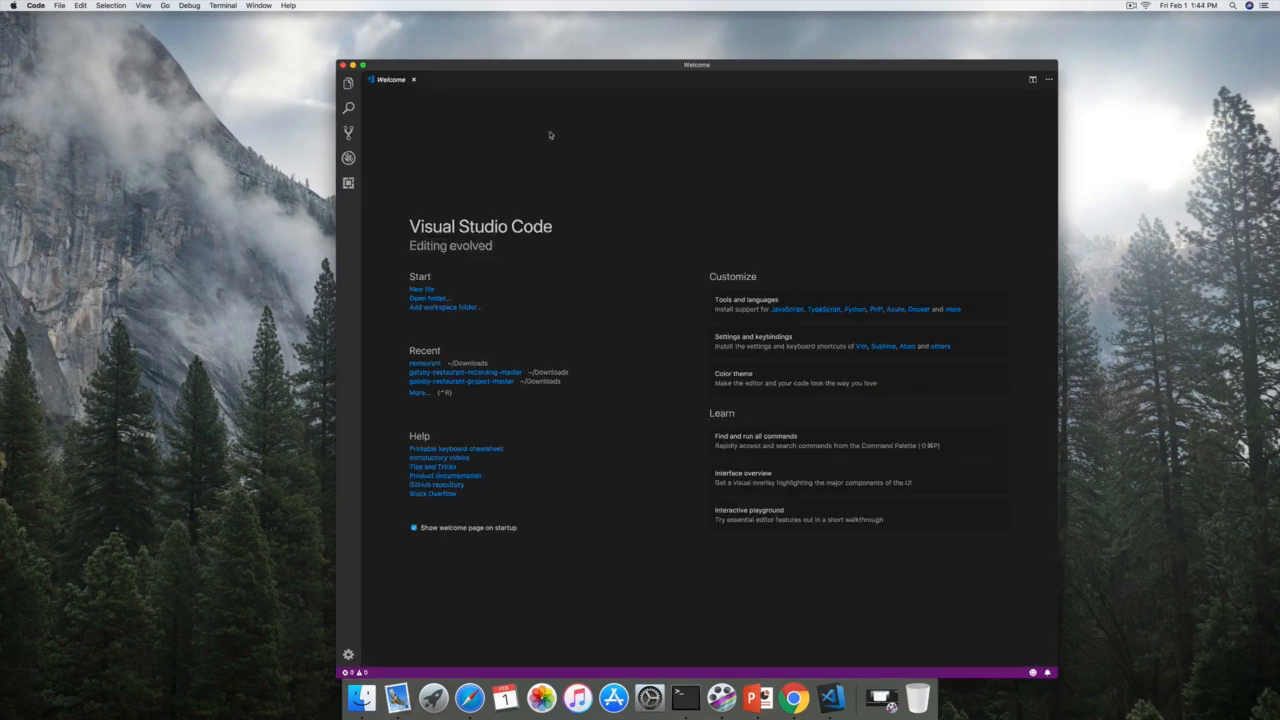
# Make the editor window full screen and close the Welcome page.
pyautogui.click(364, 65)
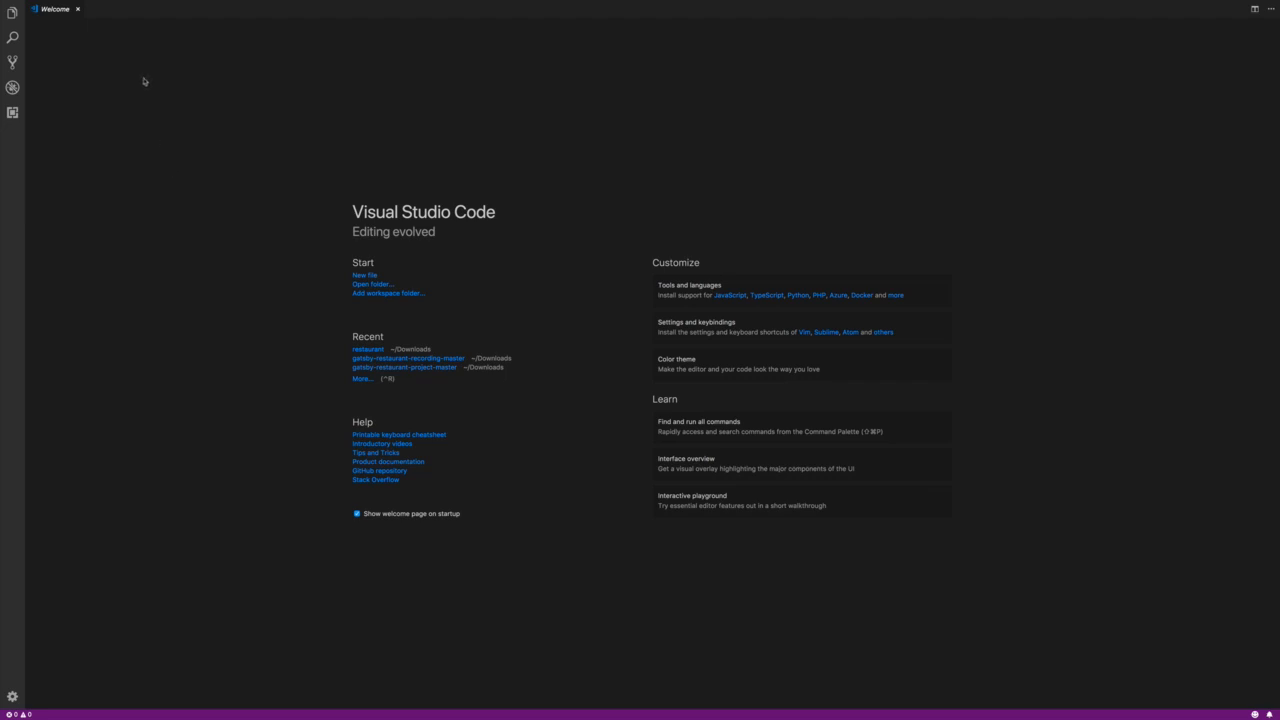
pyautogui.click(78, 9)
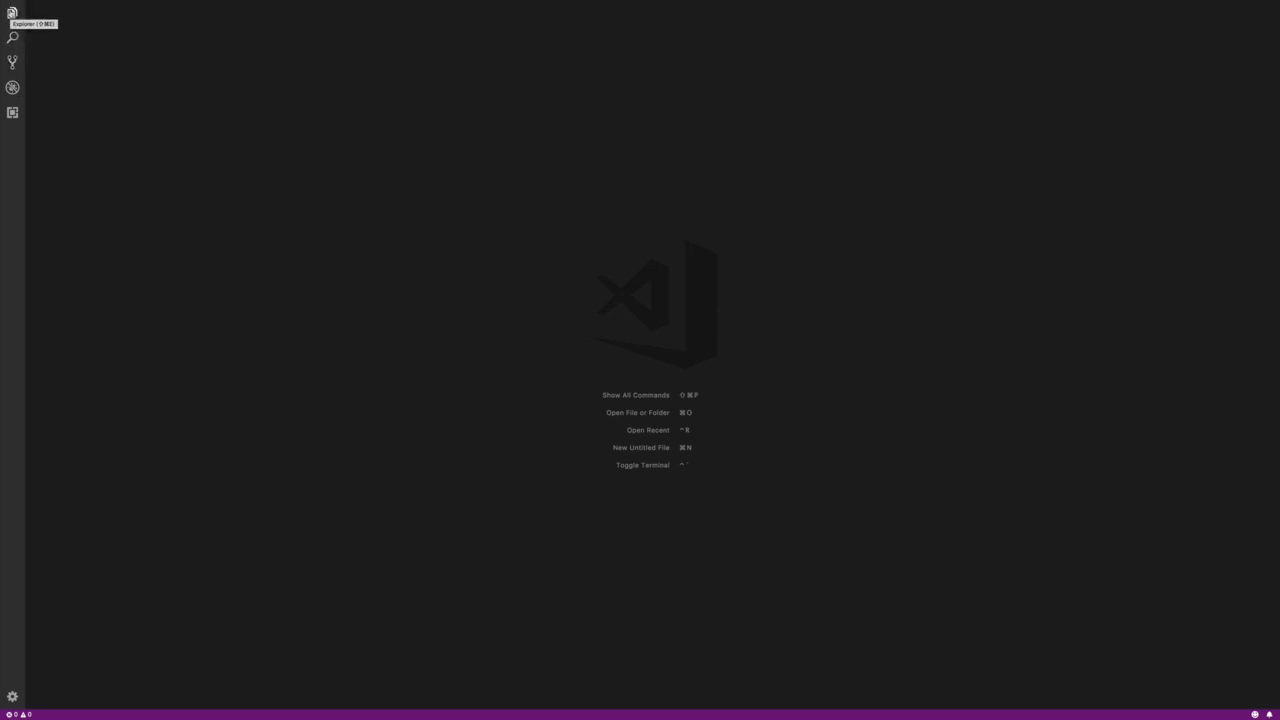
# Look through the Explorer, Search, Source Control, Debug and Extensions views in turn.
pyautogui.click(12, 13)
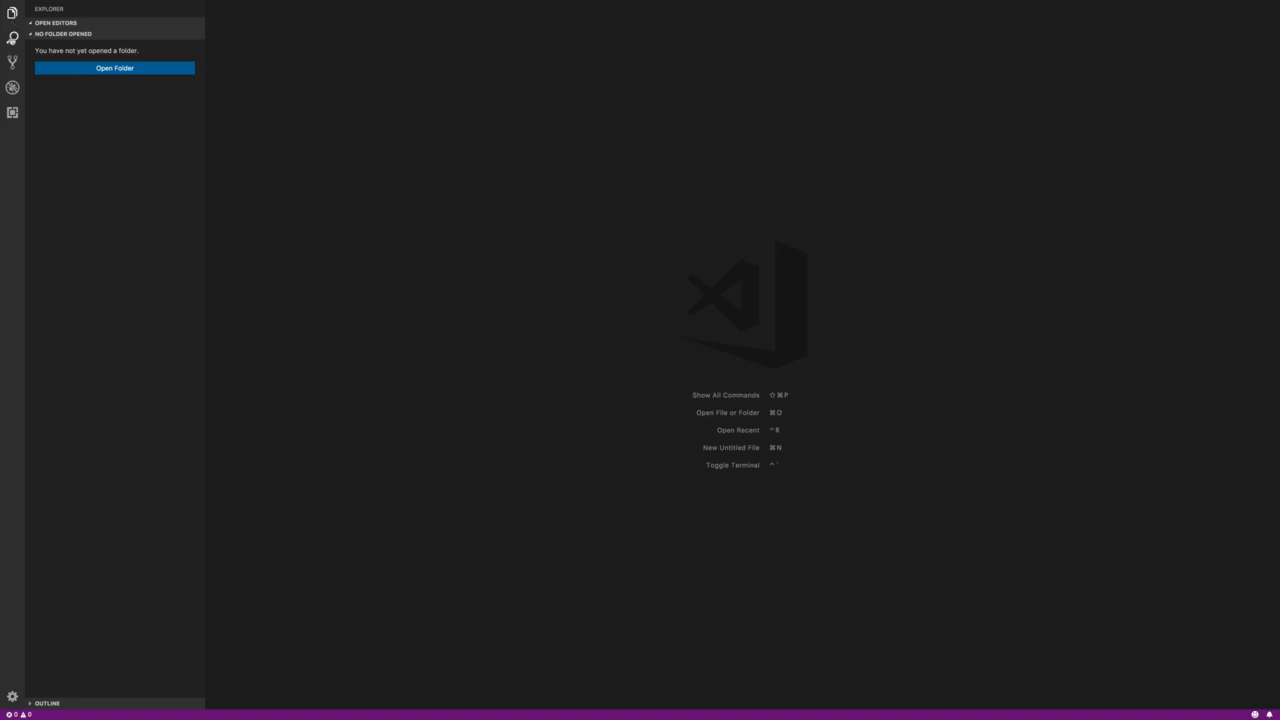
pyautogui.click(12, 38)
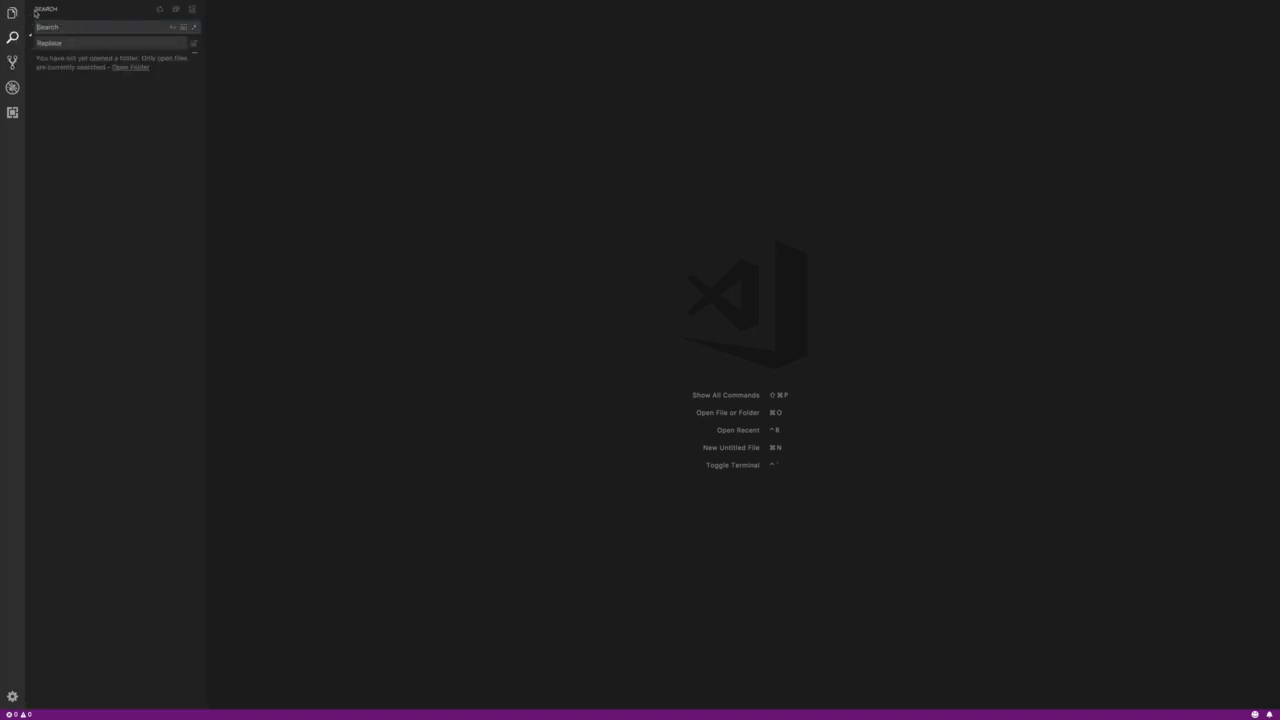
pyautogui.click(12, 62)
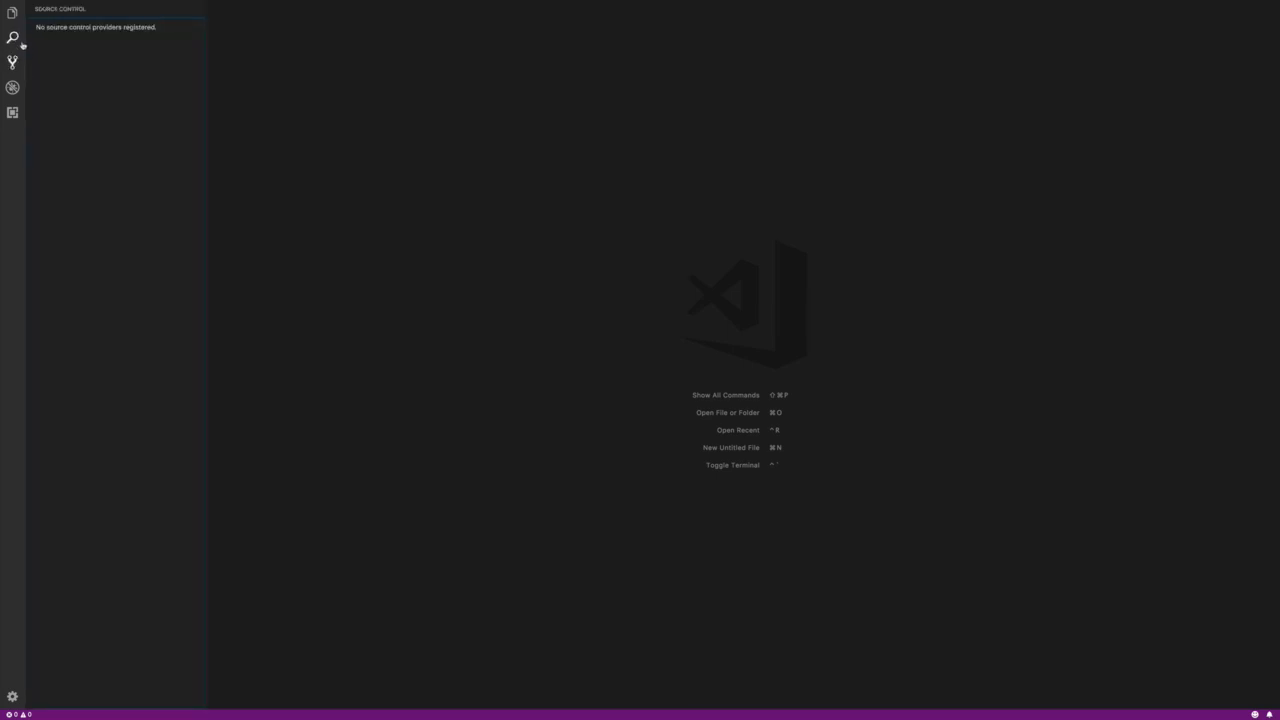
pyautogui.click(13, 87)
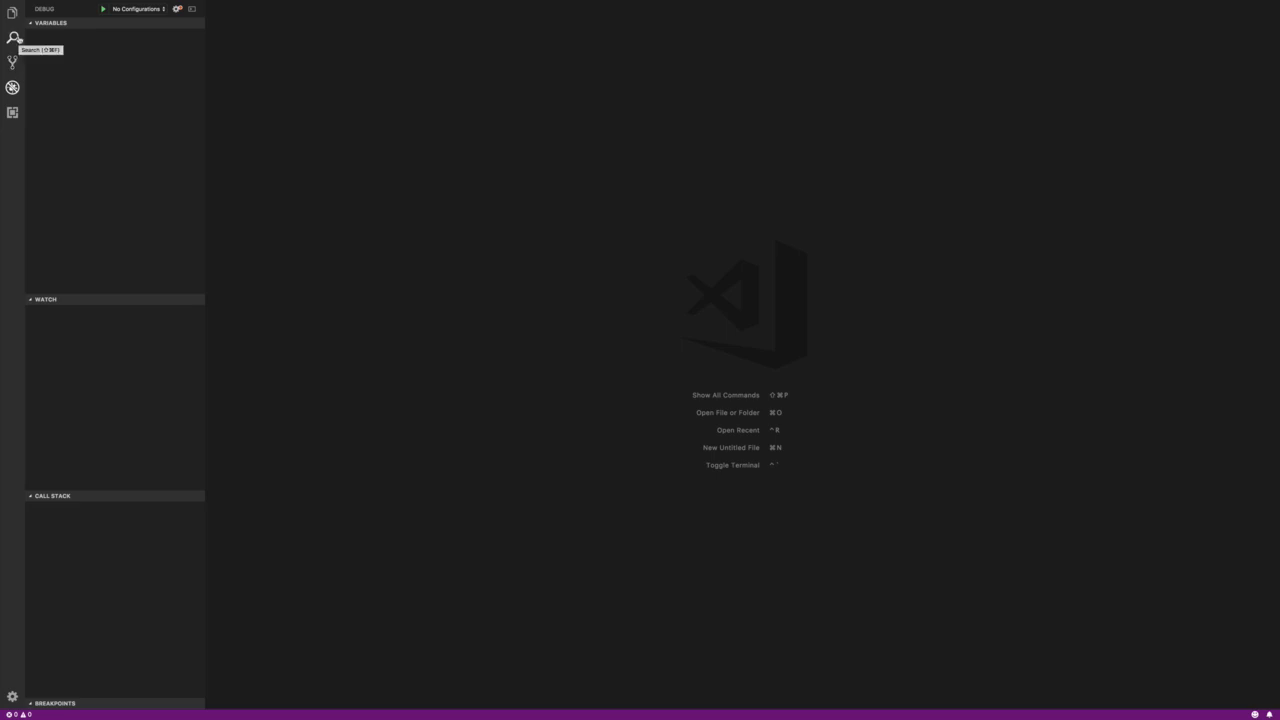
pyautogui.click(12, 112)
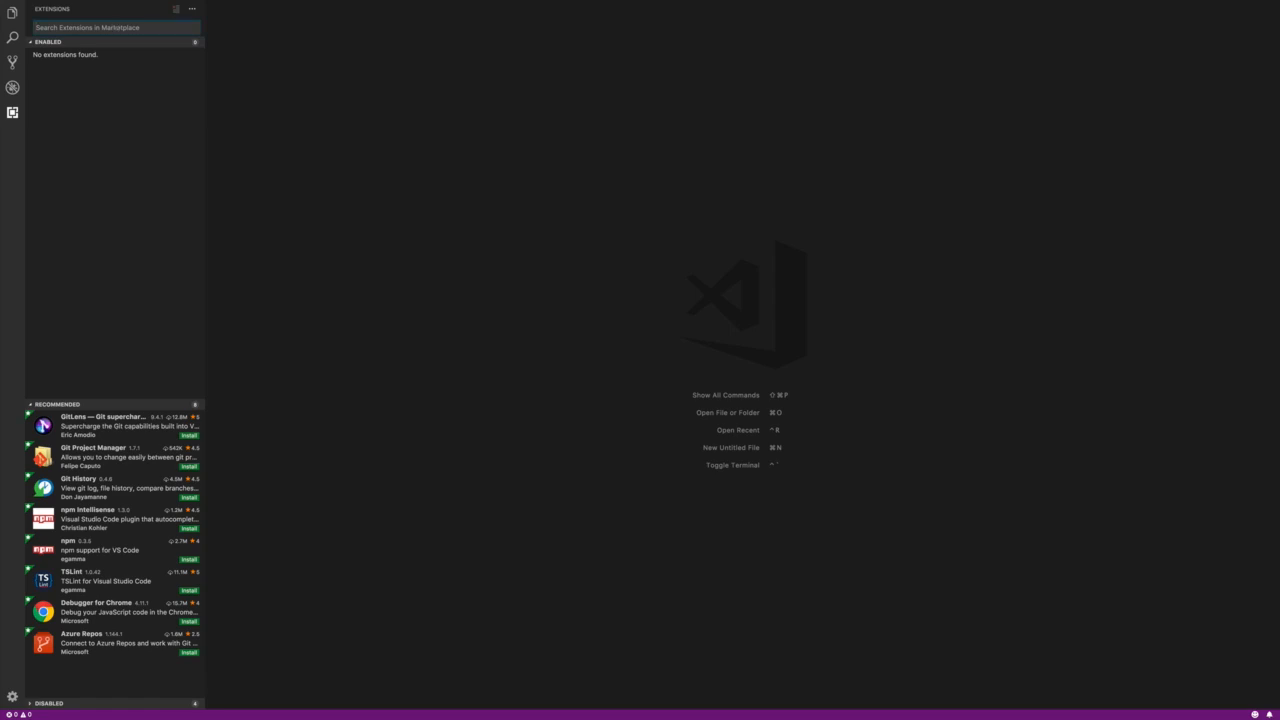
pyautogui.write('ghghj')
pyautogui.press('BackSpace')
pyautogui.press('BackSpace')
pyautogui.press('BackSpace')
pyautogui.press('BackSpace')
pyautogui.press('BackSpace')
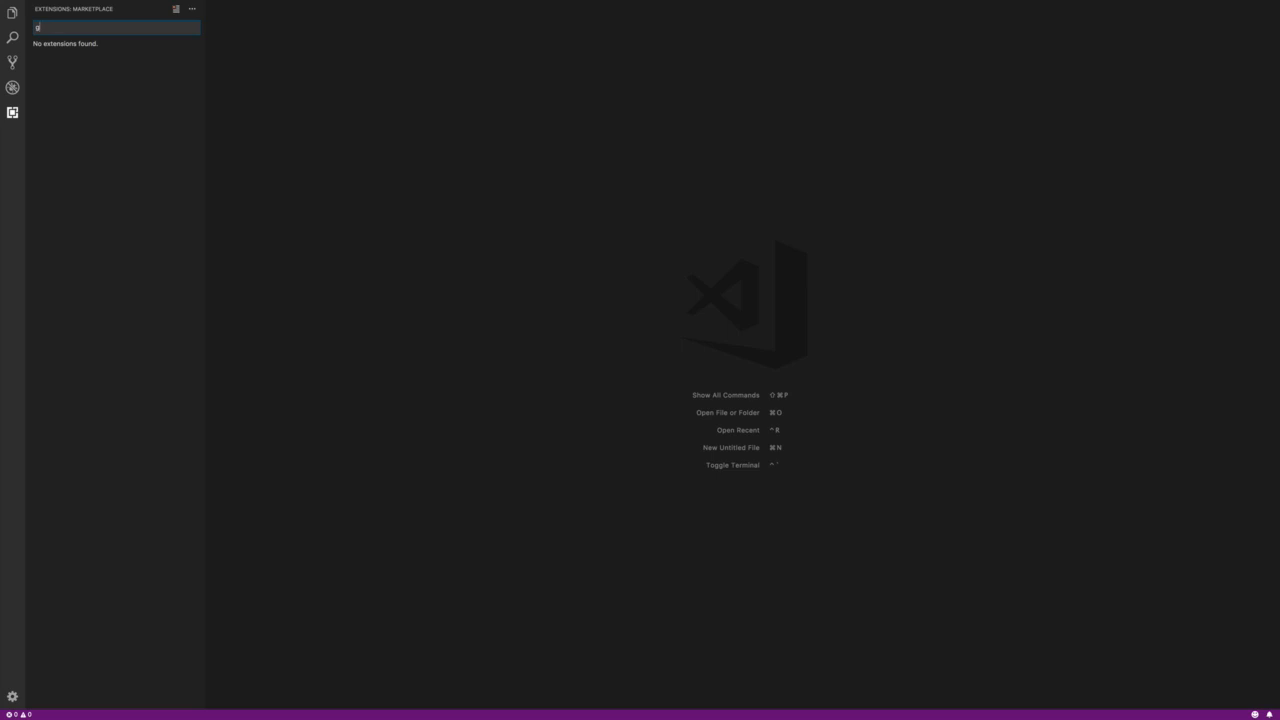
# Search the extension marketplace for "javas".
pyautogui.write('javas')
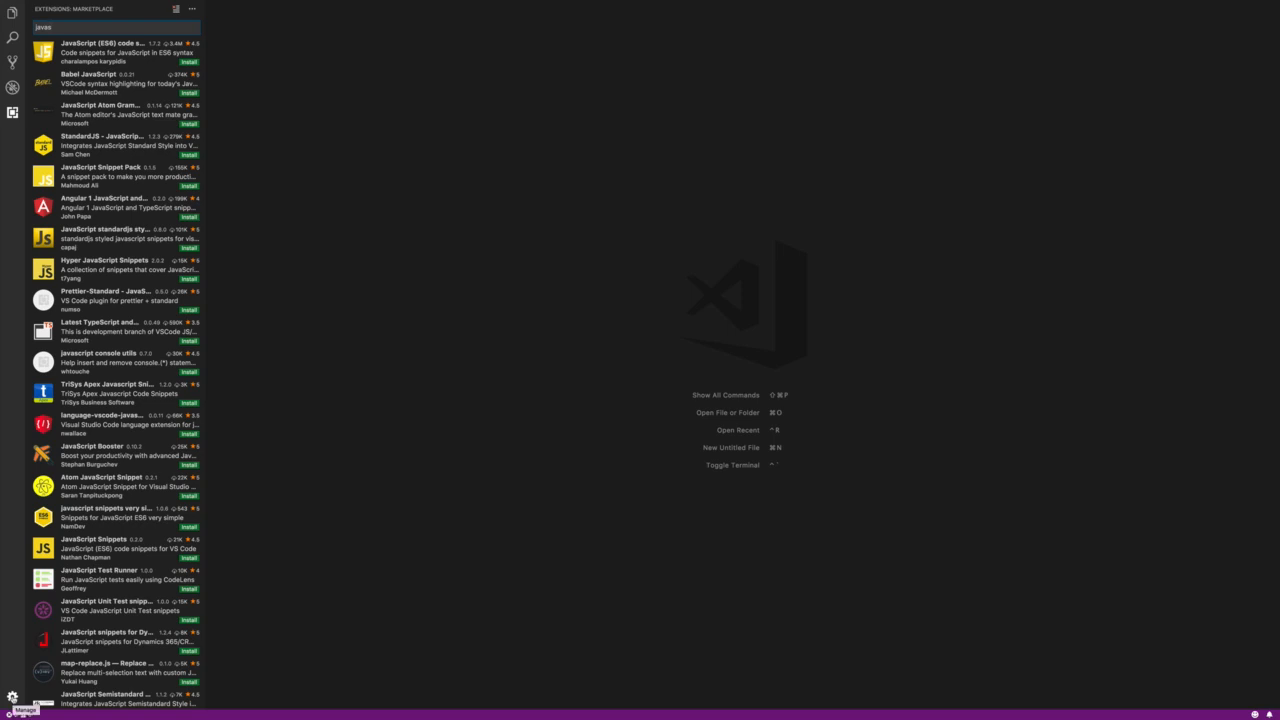
# Open the editor's user settings page.
pyautogui.click(12, 698)
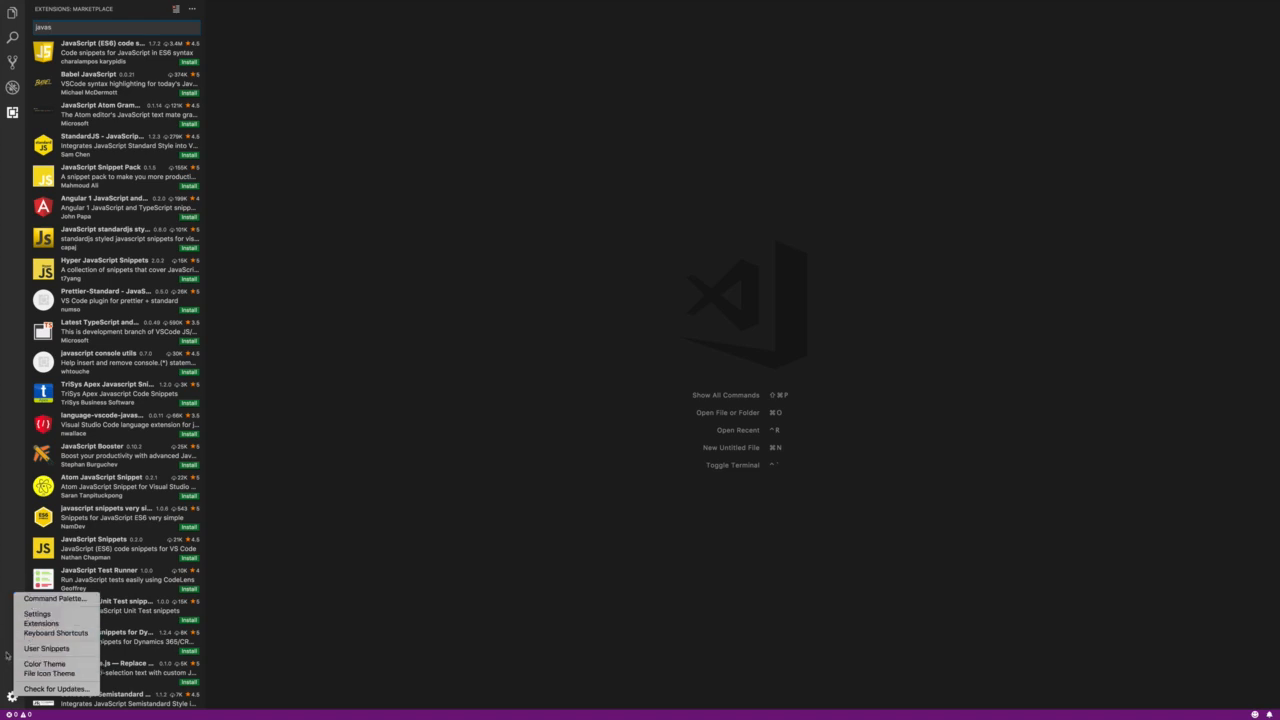
pyautogui.click(8, 654)
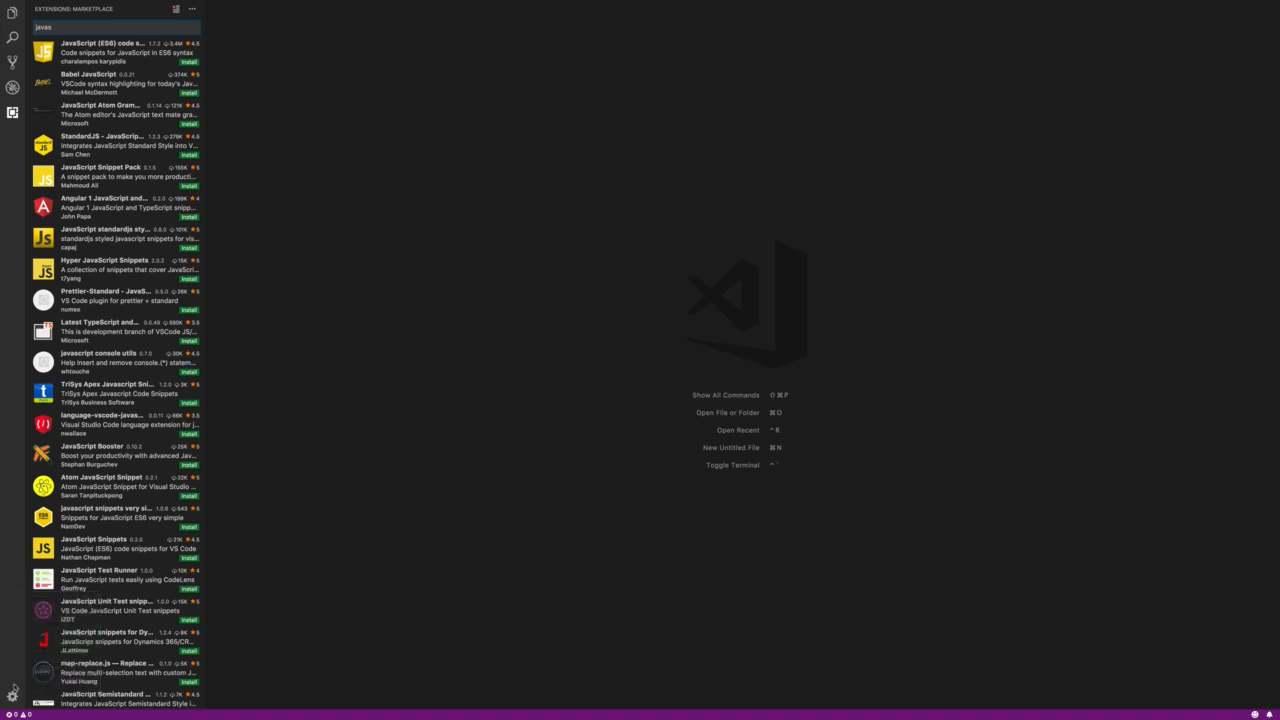
pyautogui.click(12, 698)
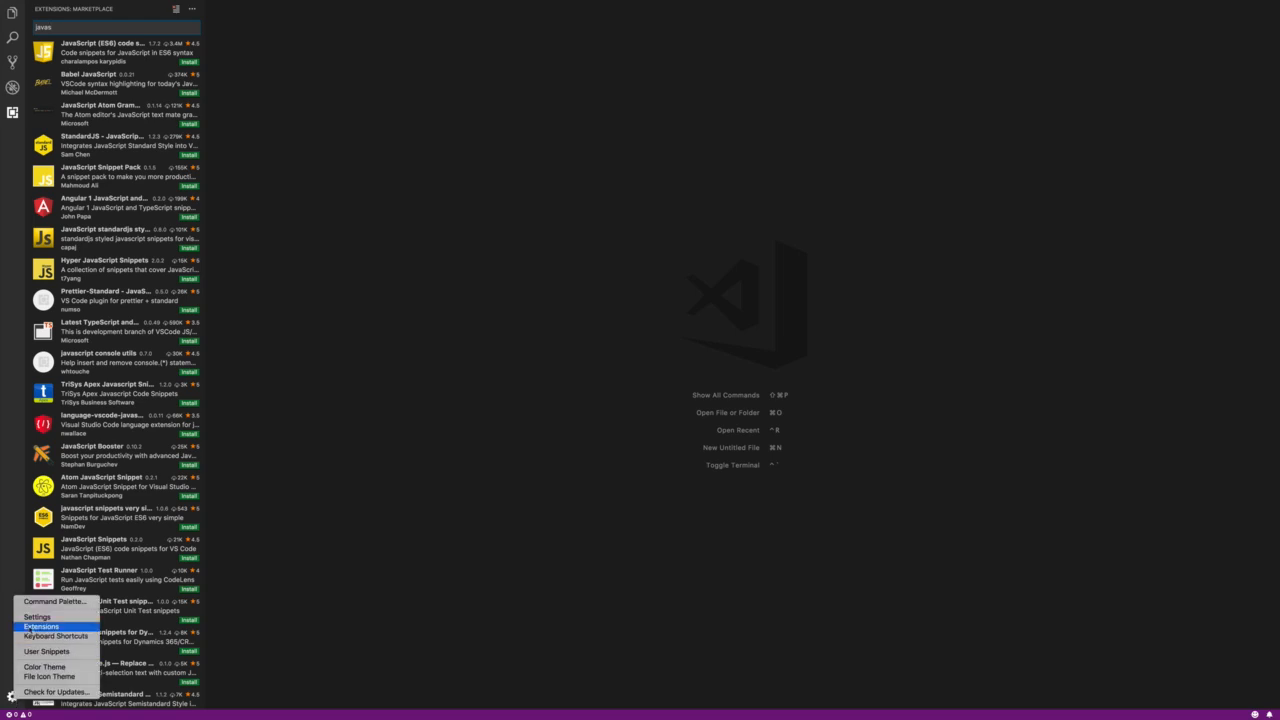
pyautogui.click(38, 617)
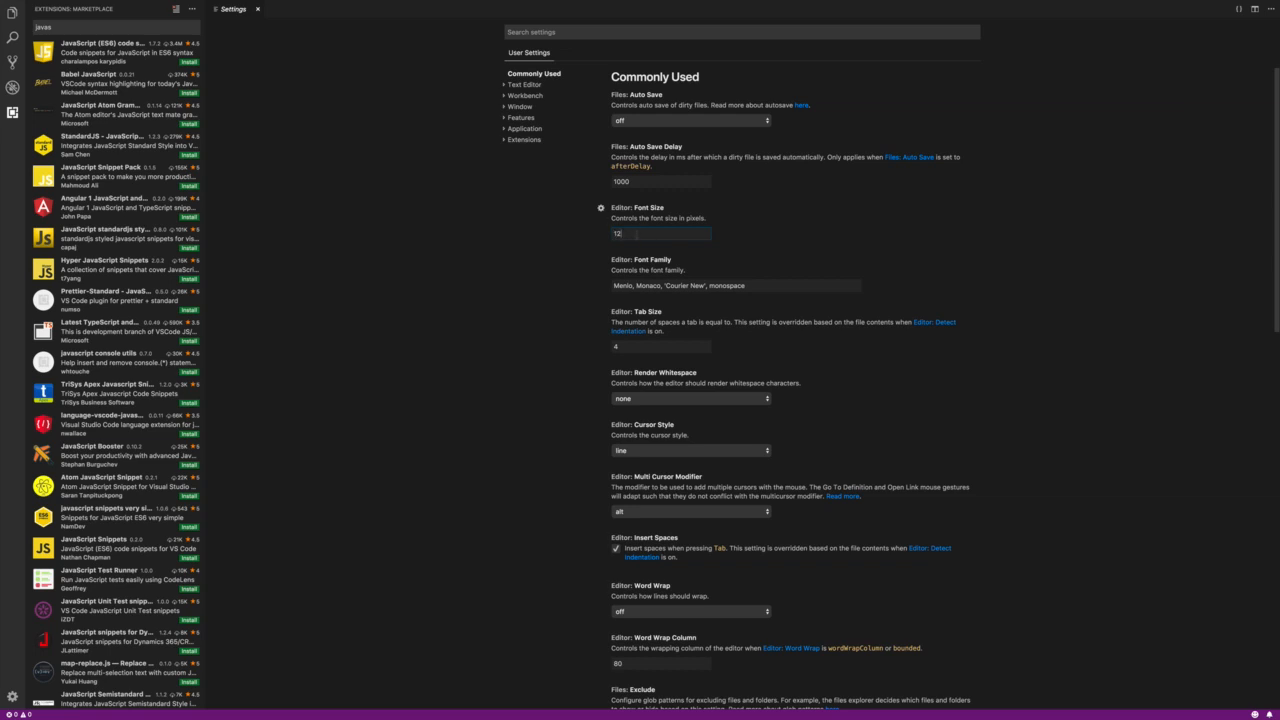
# Set the editor font size to 22 pixels in the commonly used settings.
pyautogui.click(634, 346)
pyautogui.press('BackSpace')
pyautogui.press('BackSpace')
pyautogui.write('22')
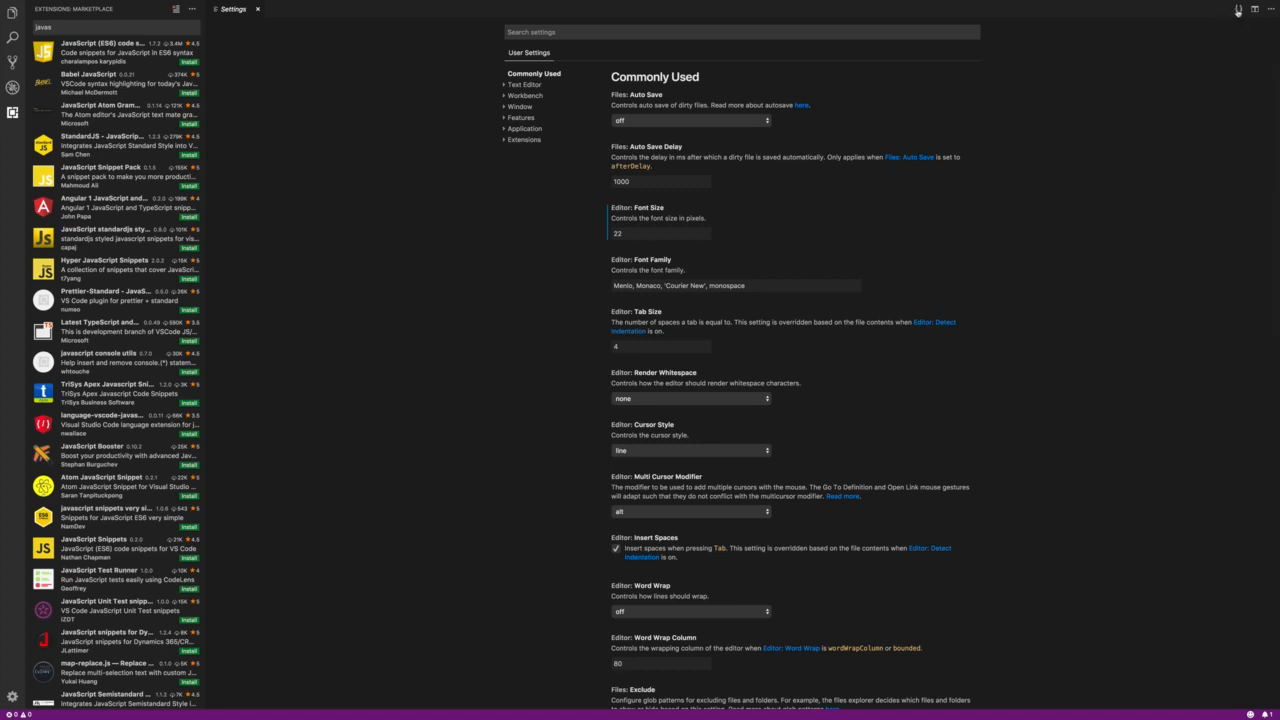
# Open the user settings as JSON, set editor.fontSize to 30 and save the file.
pyautogui.click(1238, 9)
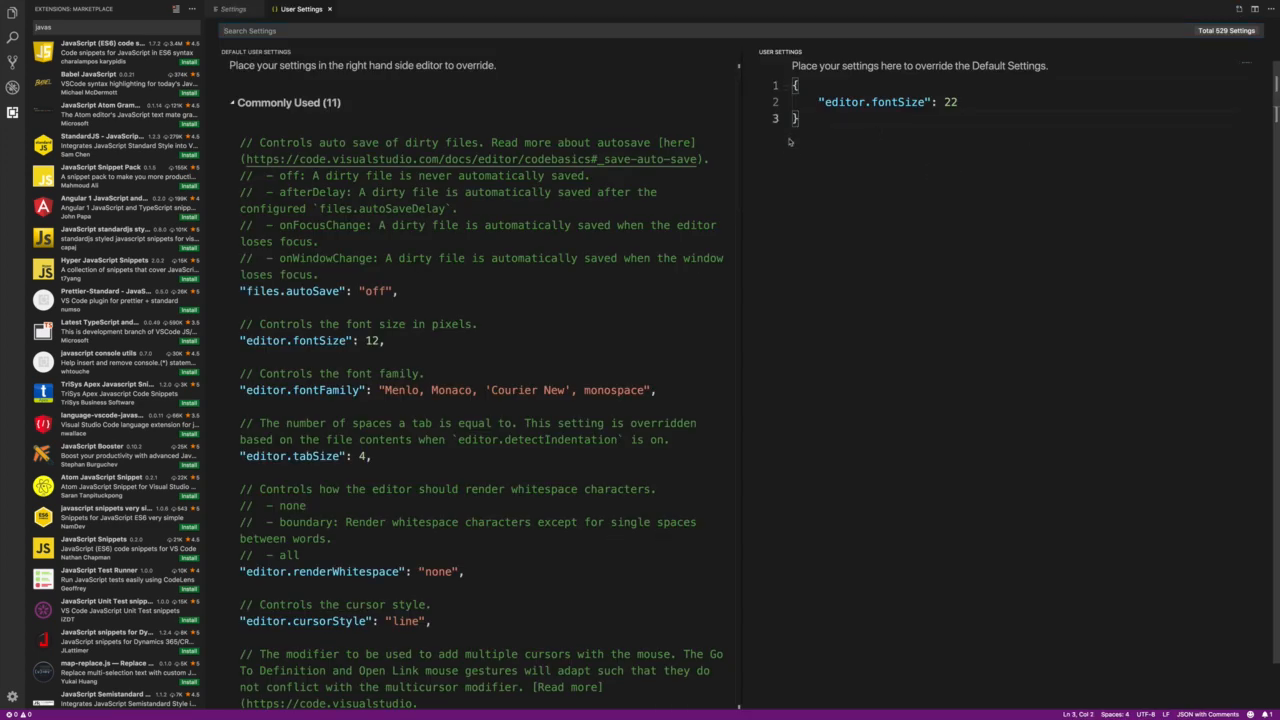
pyautogui.click(797, 86)
pyautogui.moveTo(818, 102); pyautogui.dragTo(918, 101)
pyautogui.click(916, 155)
pyautogui.moveTo(825, 102); pyautogui.dragTo(842, 113)
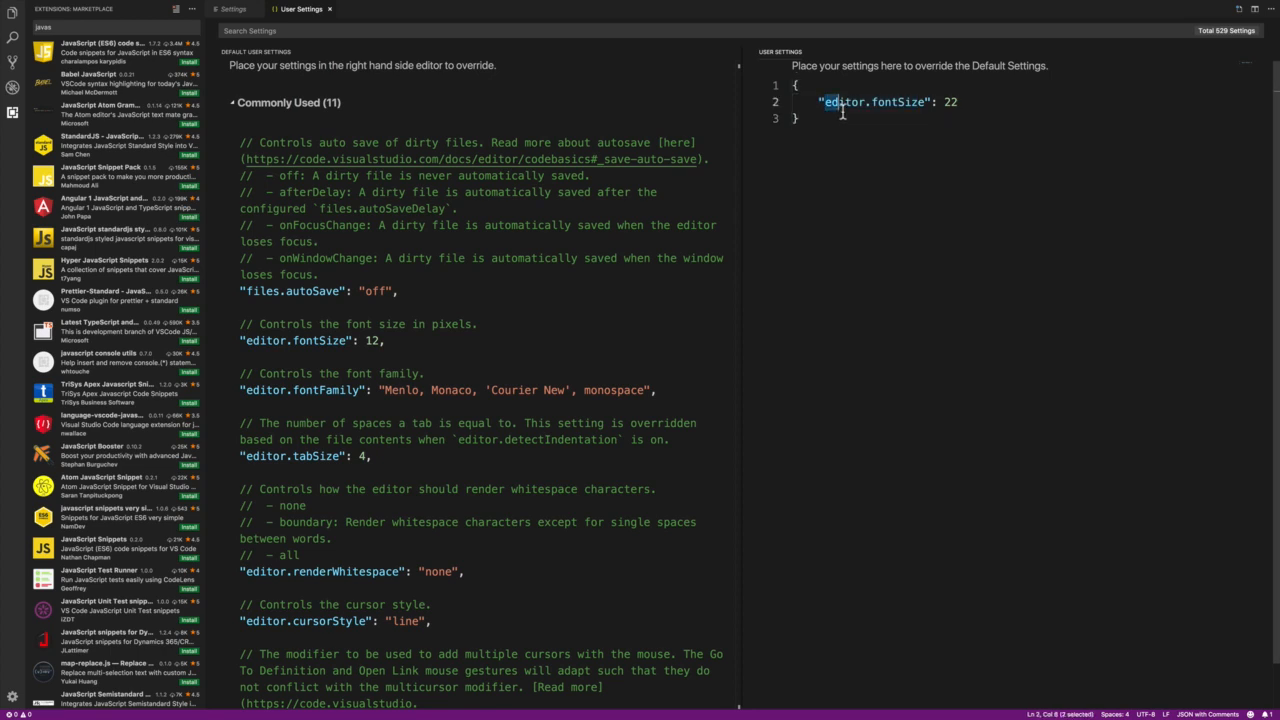
pyautogui.click(968, 102)
pyautogui.press('BackSpace')
pyautogui.press('BackSpace')
pyautogui.write('30')
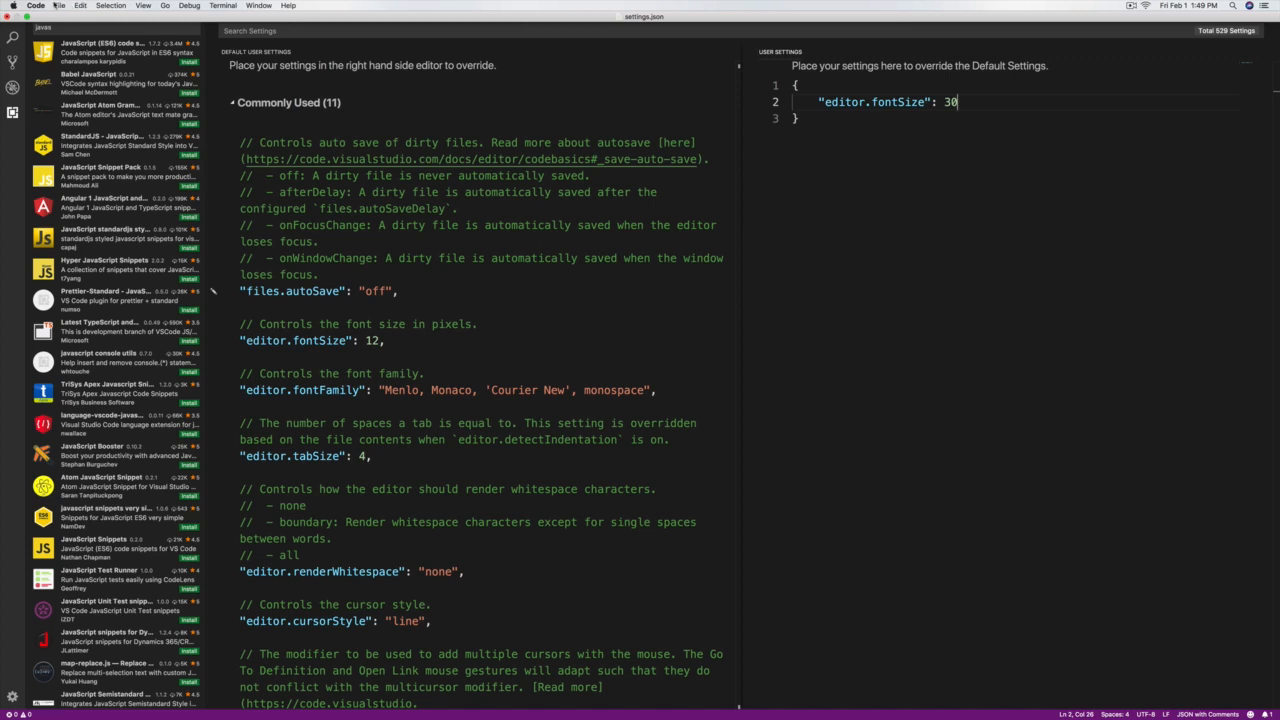
pyautogui.click(56, 5)
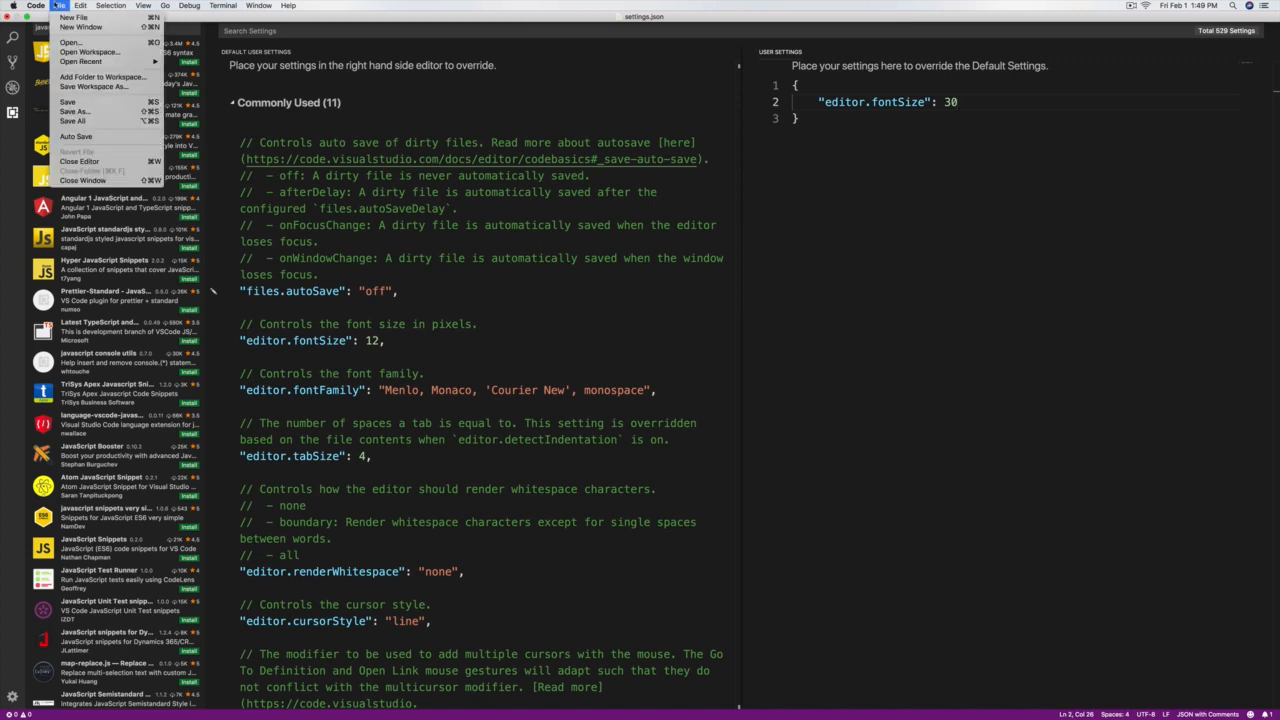
pyautogui.click(87, 103)
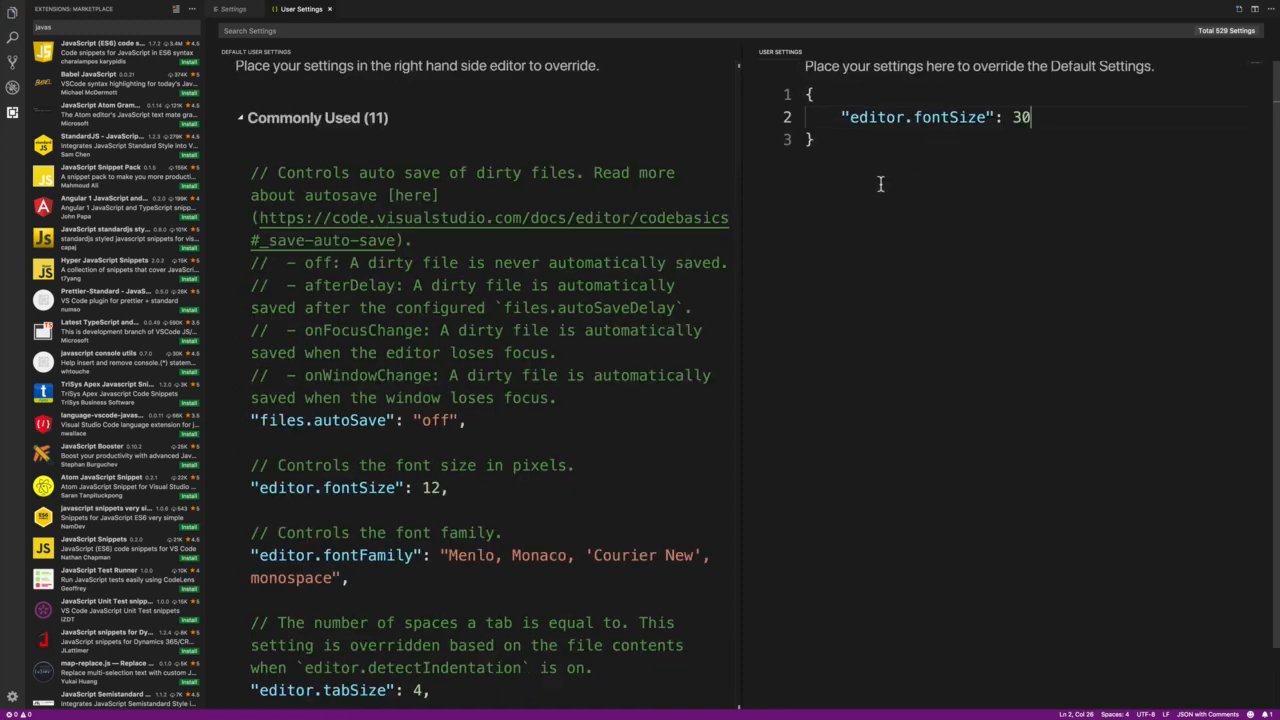
# Delete the entire contents of the user settings JSON, save the file and close it.
pyautogui.click(910, 157)
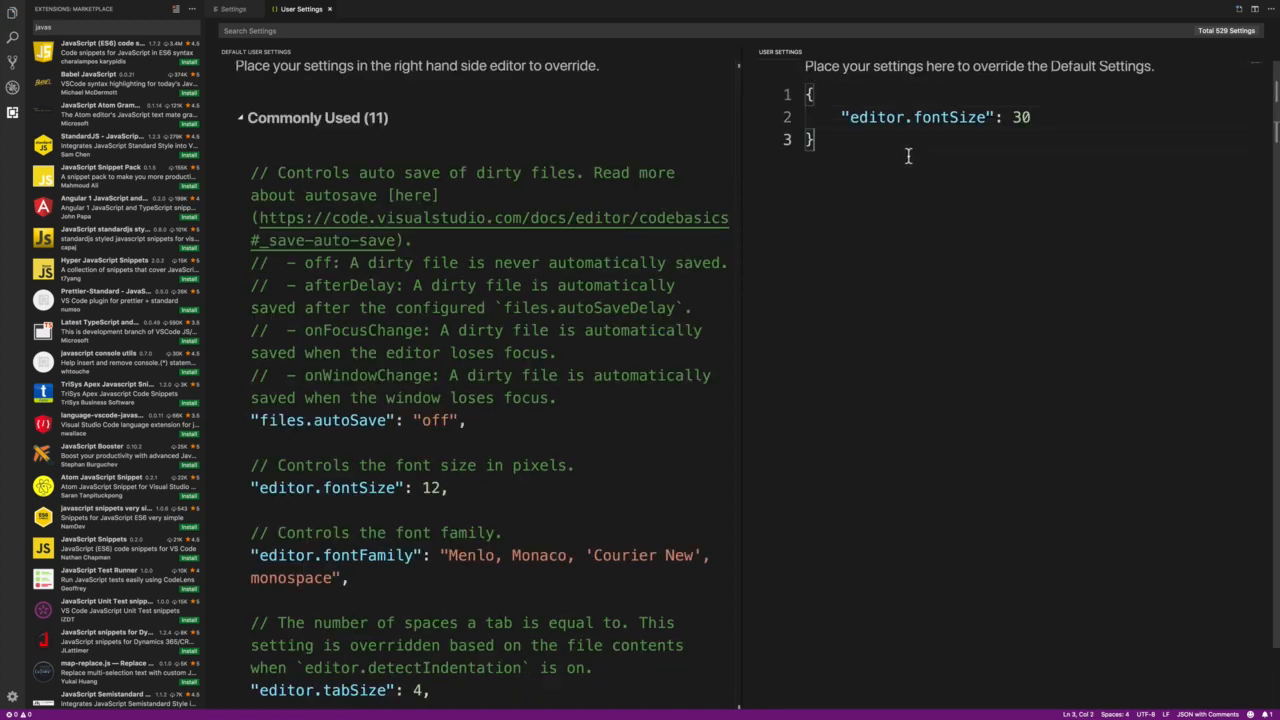
pyautogui.click(850, 103)
pyautogui.moveTo(850, 103); pyautogui.dragTo(868, 175)
pyautogui.press('BackSpace')
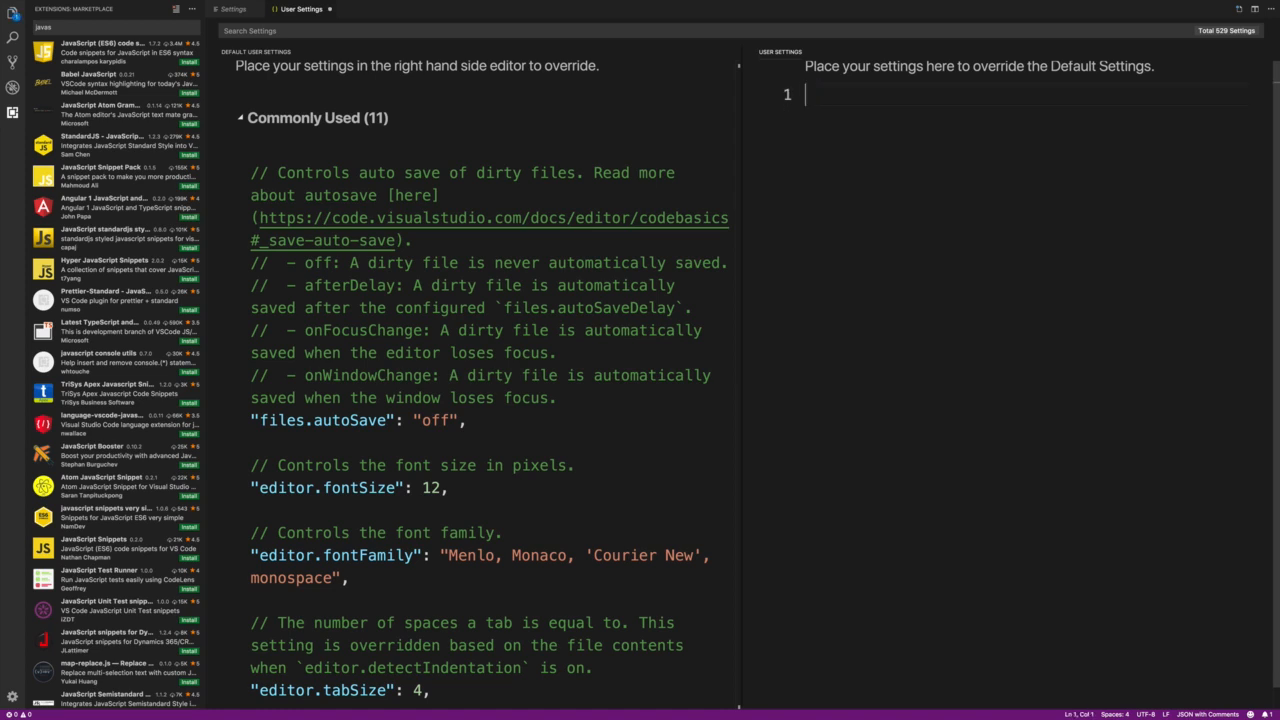
pyautogui.press('super+s')
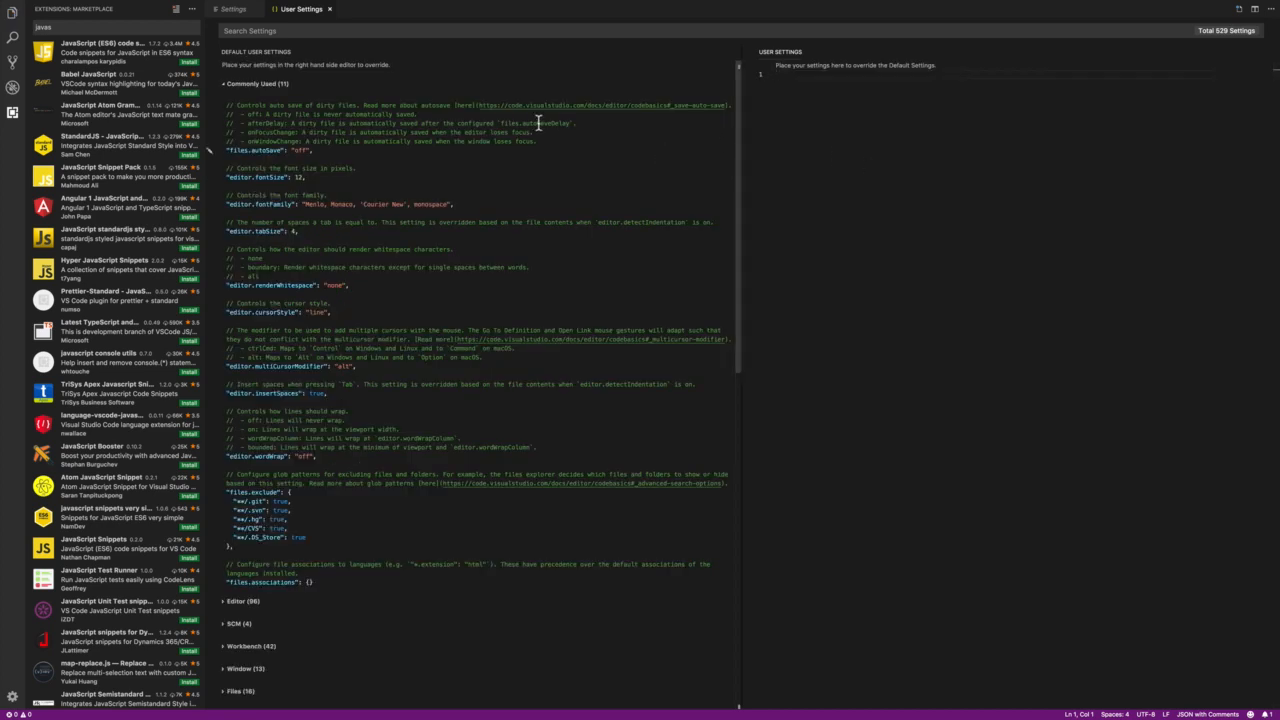
pyautogui.click(329, 9)
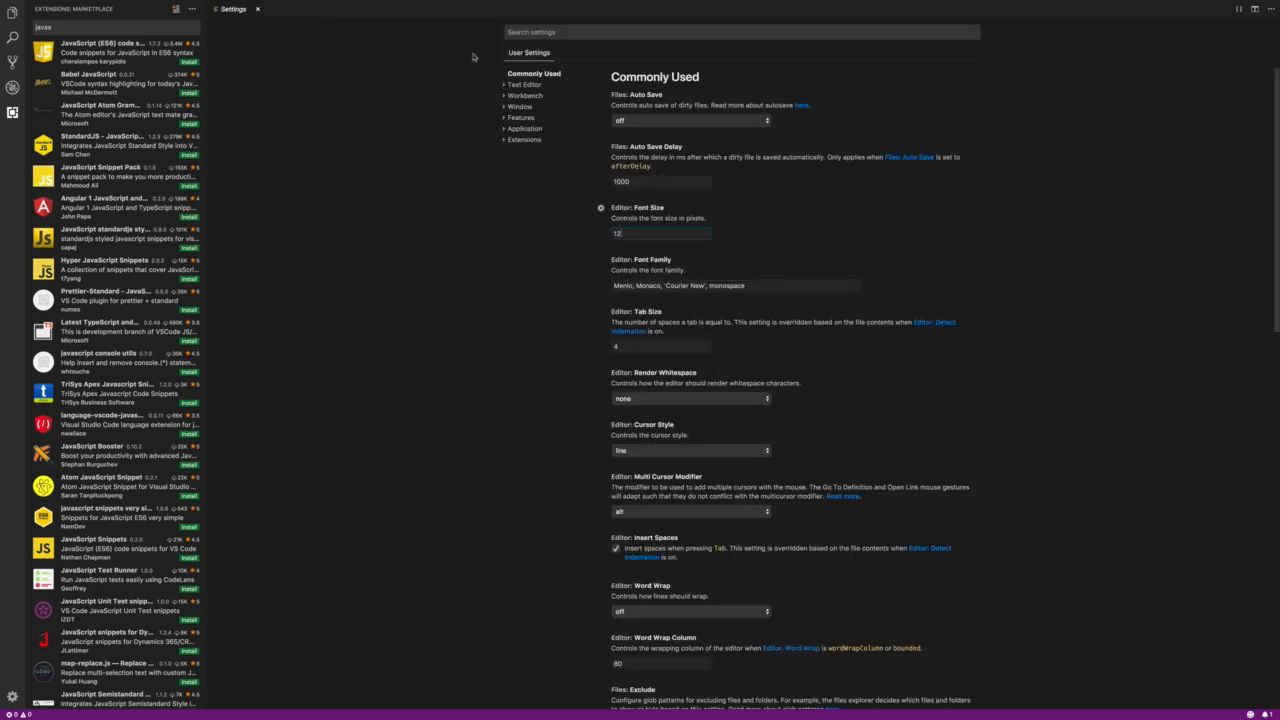